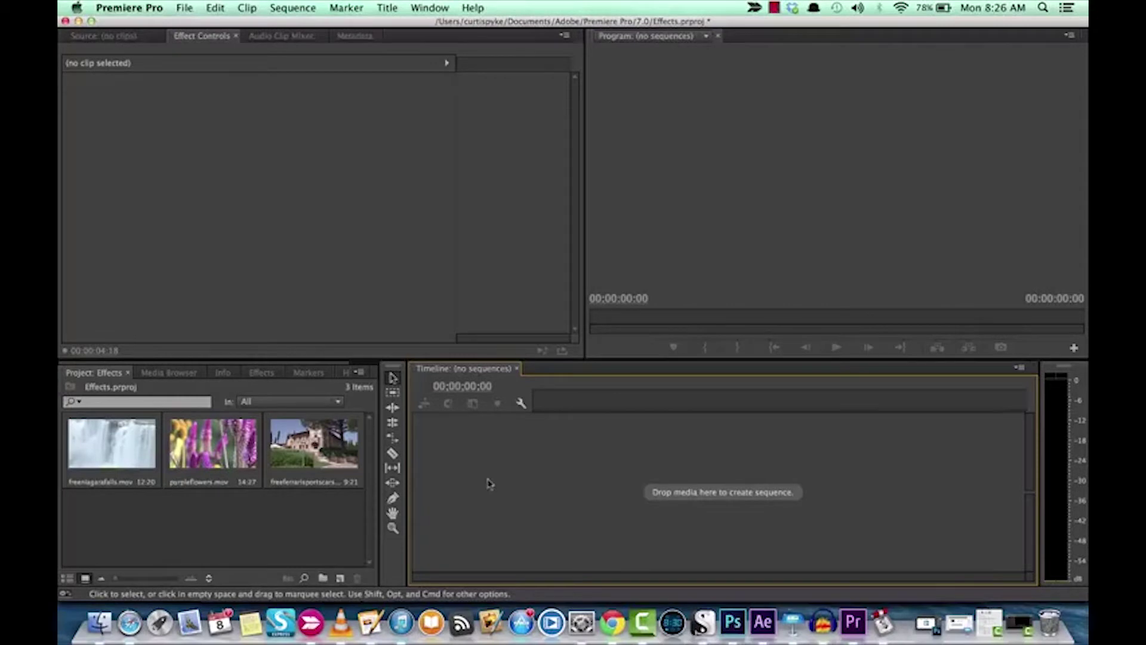
Step: Browse Video Effects > Adjust in the Effects panel to locate Auto Color
click(261, 372)
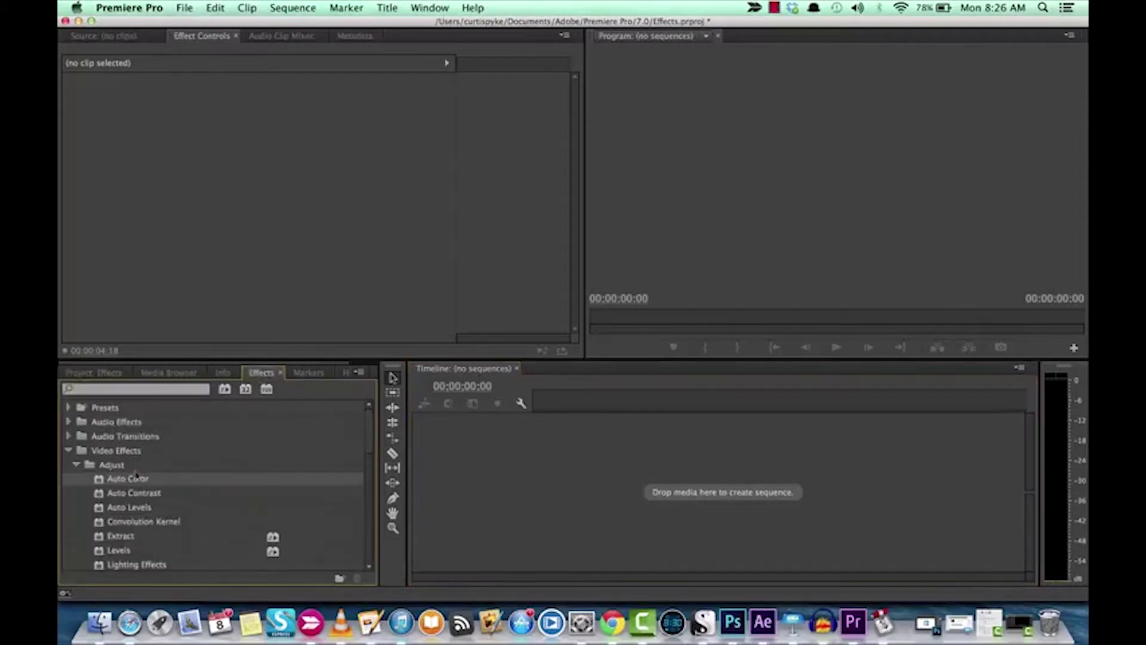
click(68, 451)
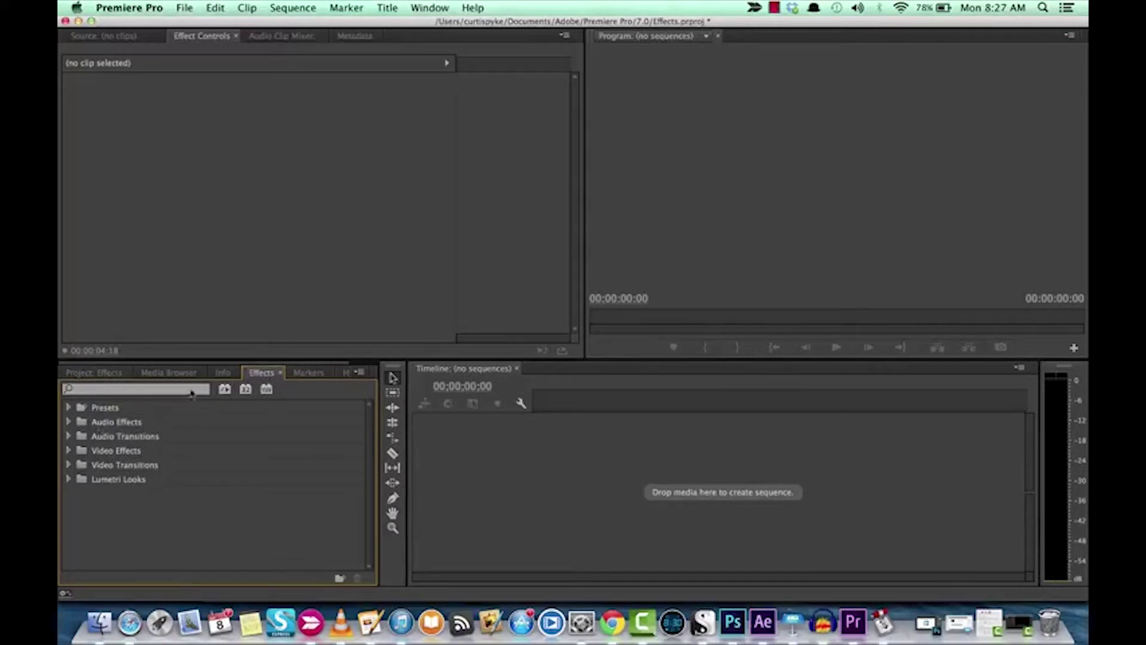
click(103, 453)
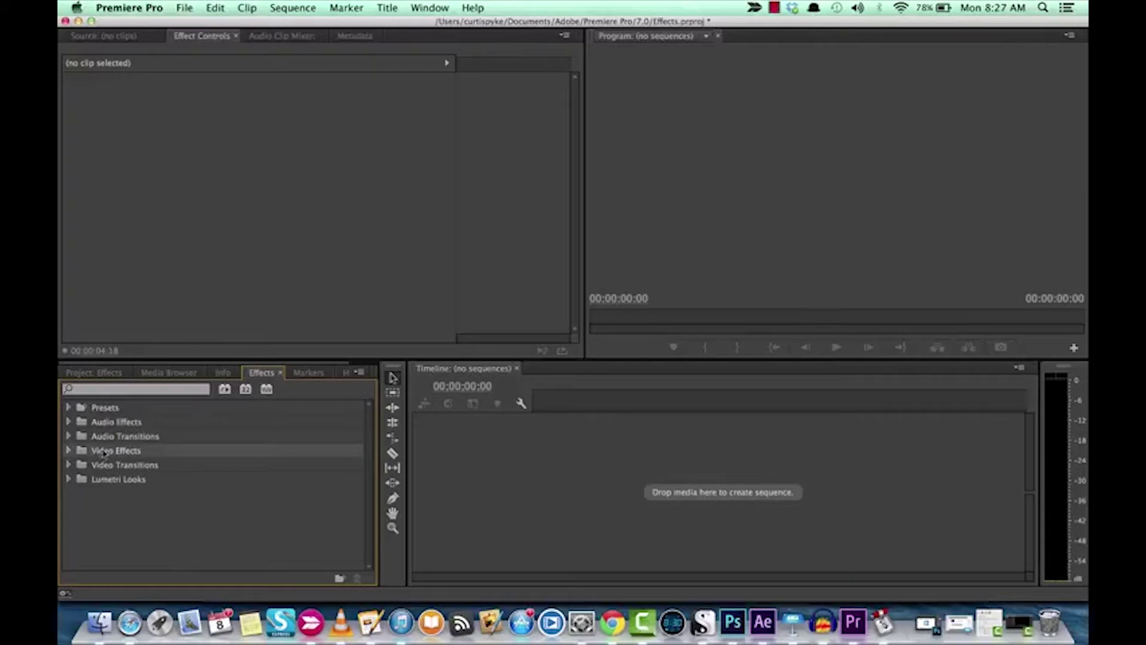
click(69, 451)
click(76, 466)
click(105, 469)
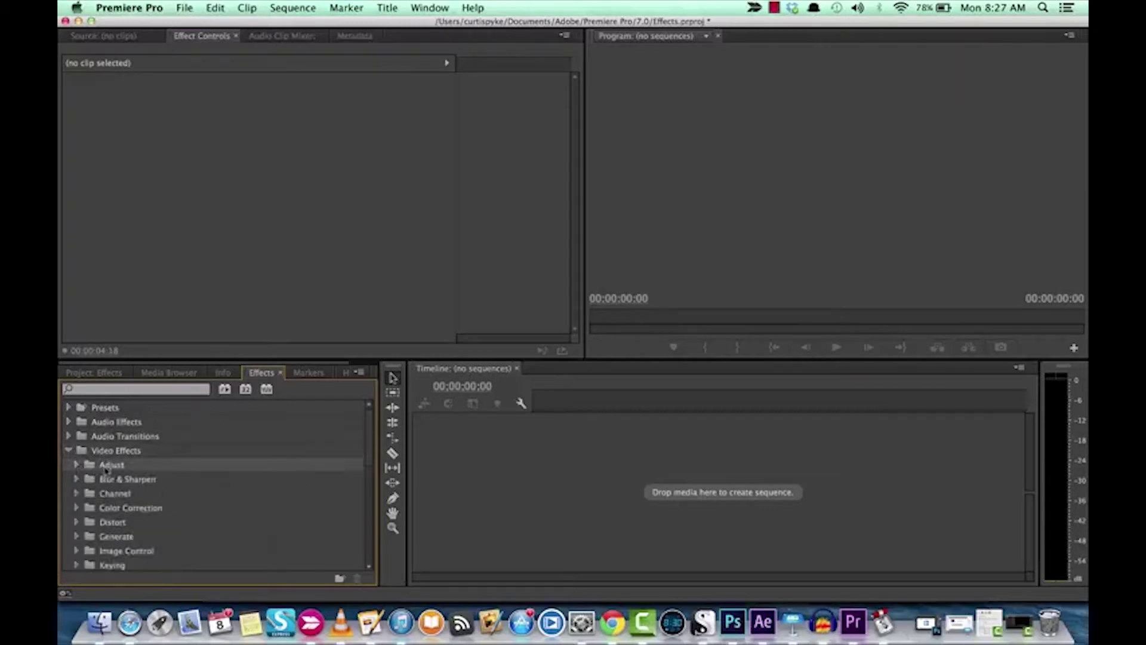
scroll(105, 470, down, 1)
scroll(105, 470, up, 1)
click(76, 465)
click(111, 477)
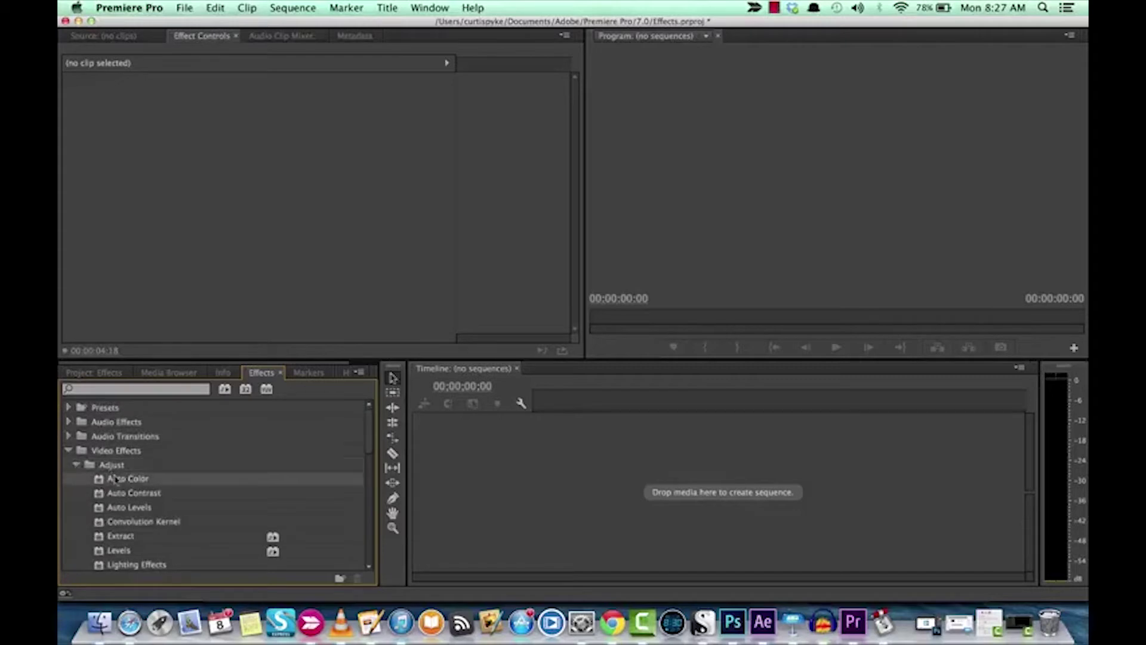
click(99, 373)
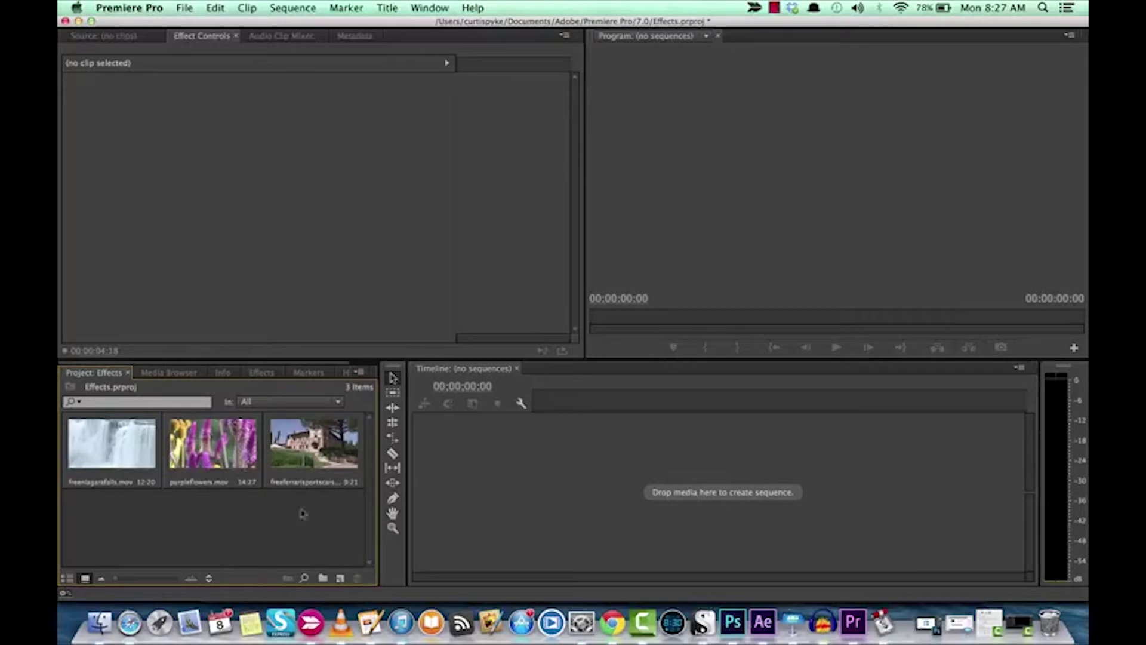
Step: Create a sequence from purpleflowers.mov, zoom the timeline and scrub into the clip
drag(222, 453, 440, 449)
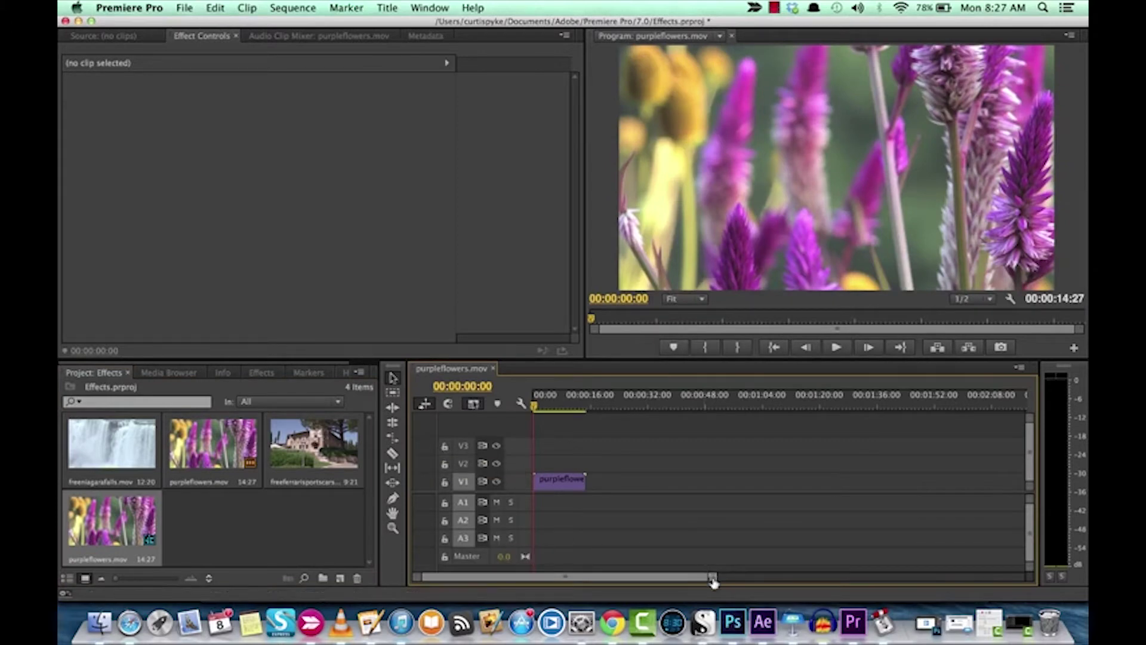
drag(713, 578, 732, 579)
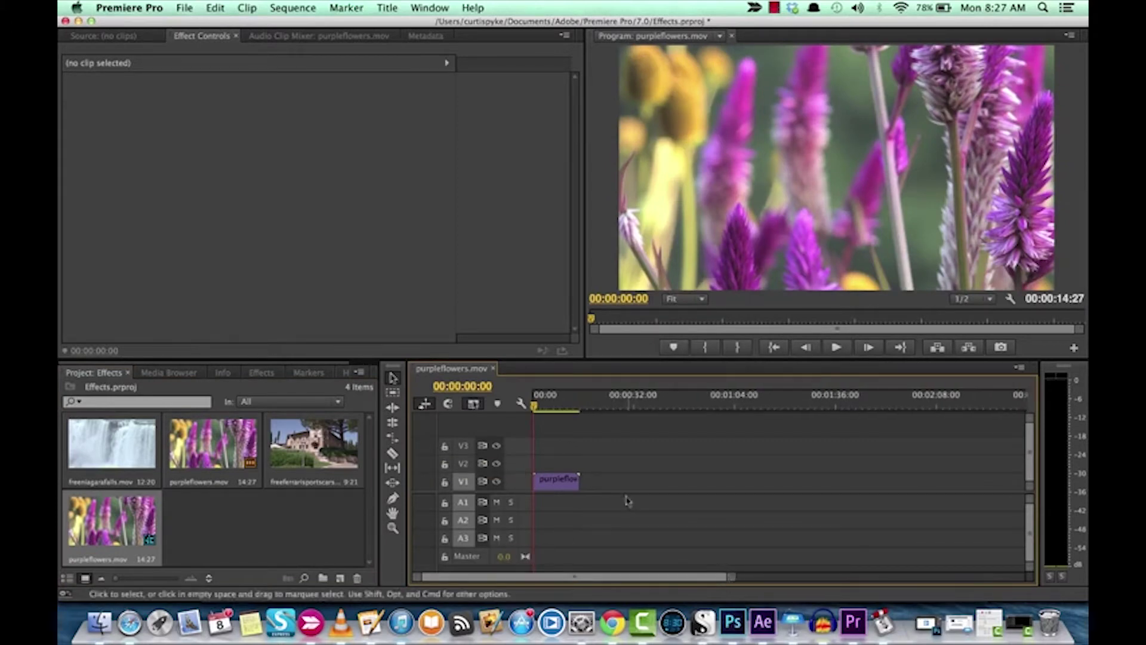
click(546, 405)
mouse_move(546, 405)
mouse_down()
mouse_move(568, 405)
mouse_move(550, 408)
mouse_up()
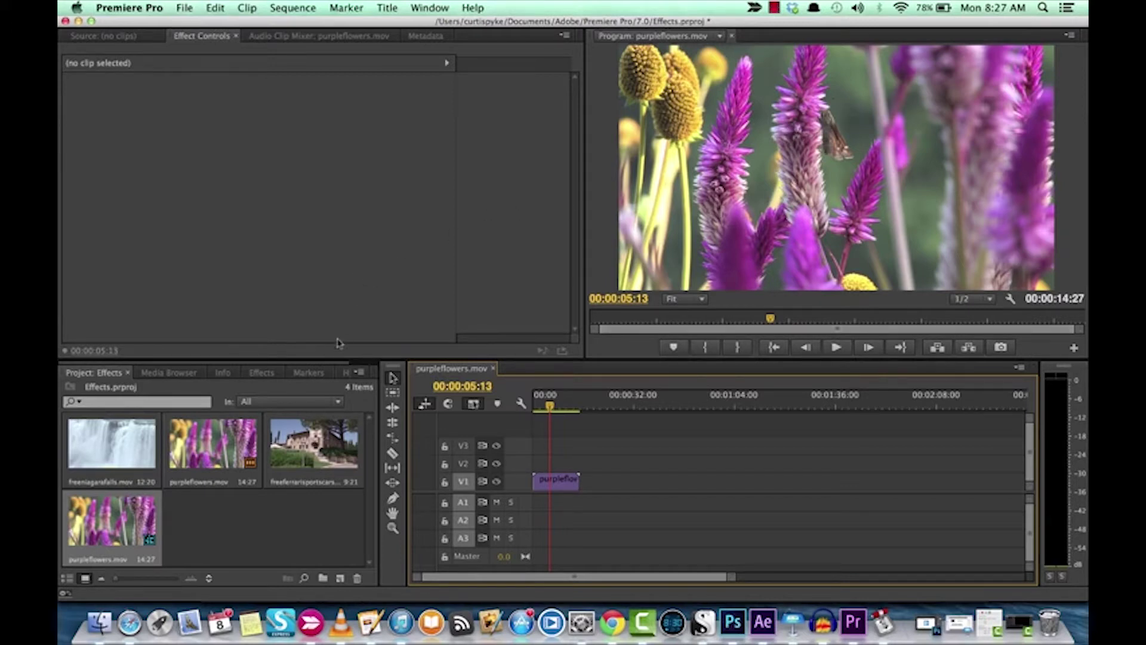
click(268, 373)
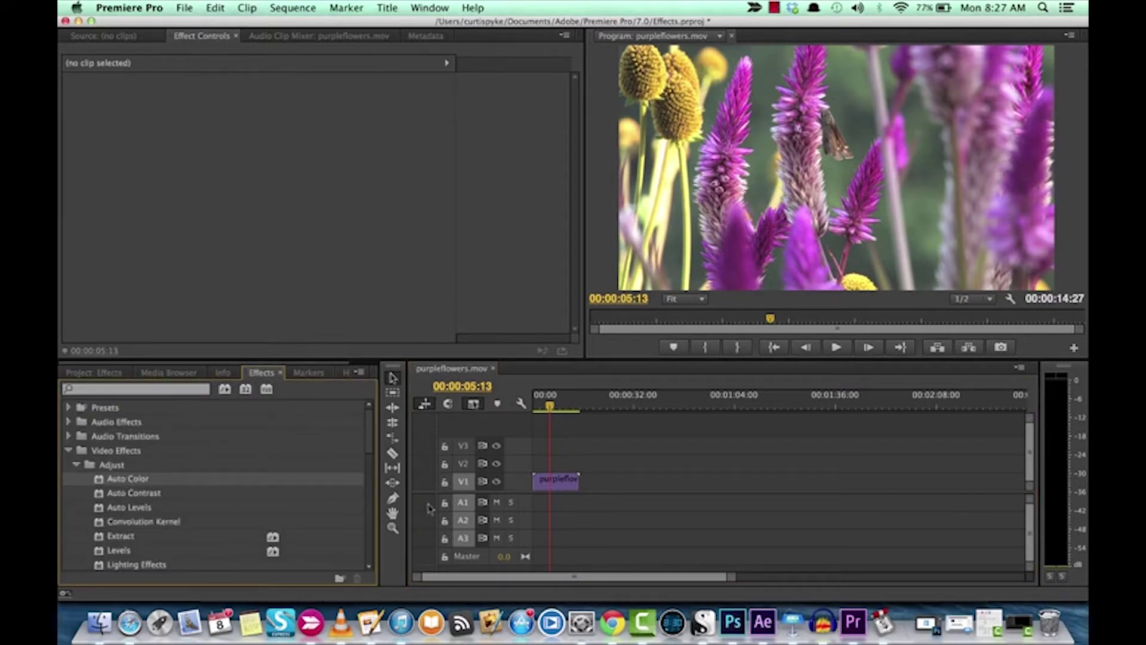
Step: Apply Auto Color to the purpleflowers.mov clip on V1 and scrub to 00:00:03:12
click(550, 481)
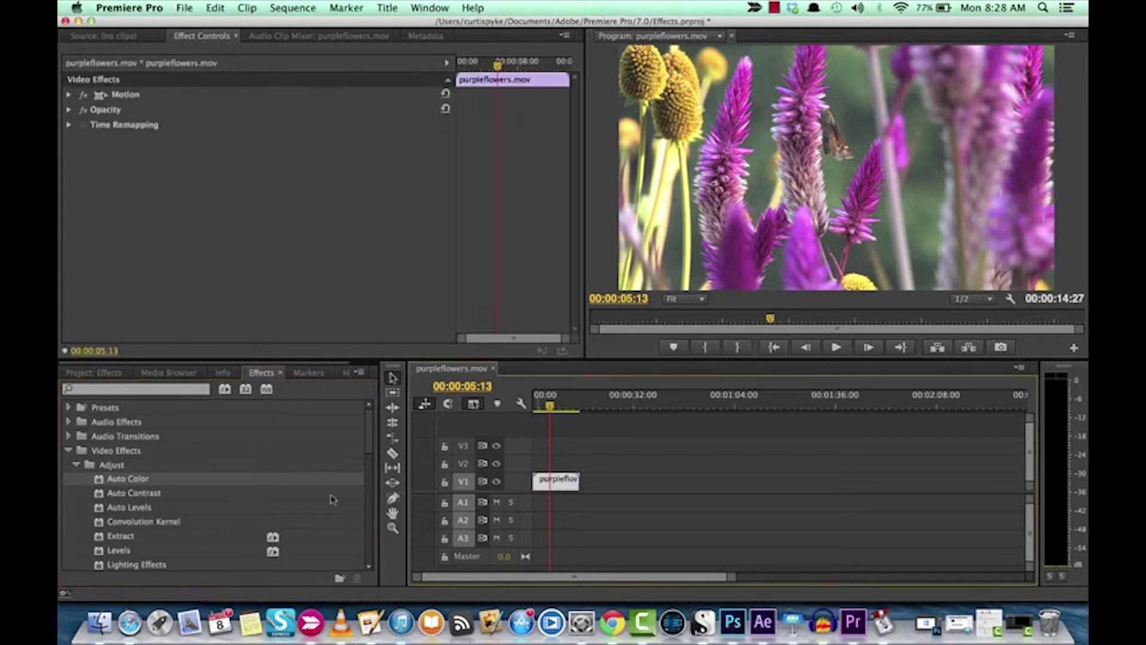
double_click(137, 481)
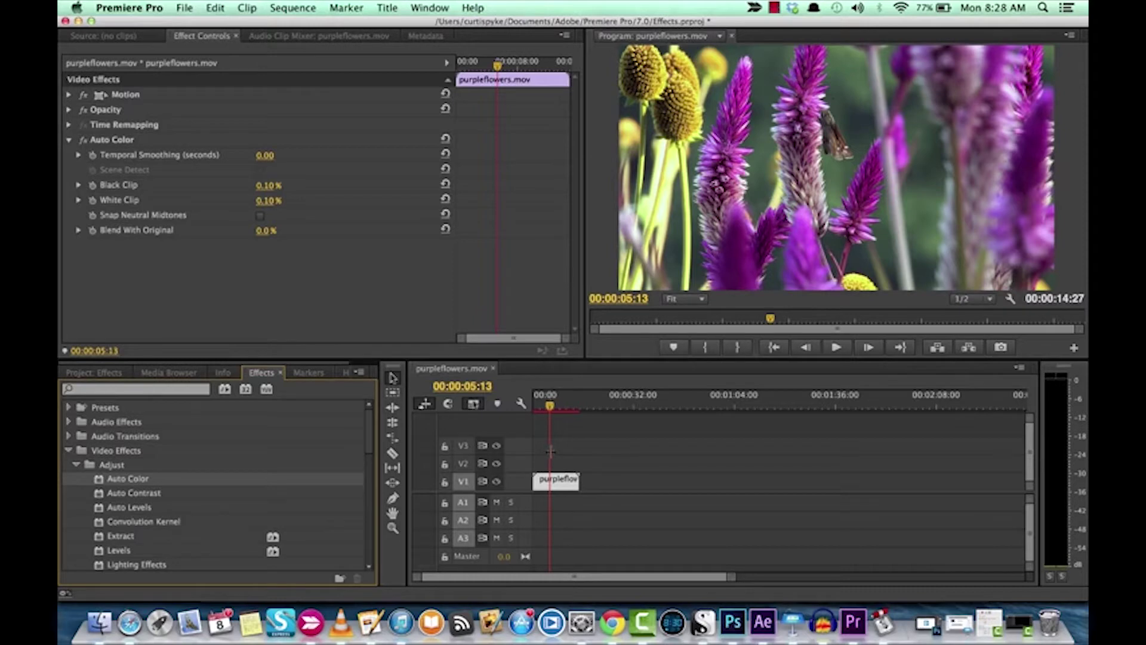
click(547, 407)
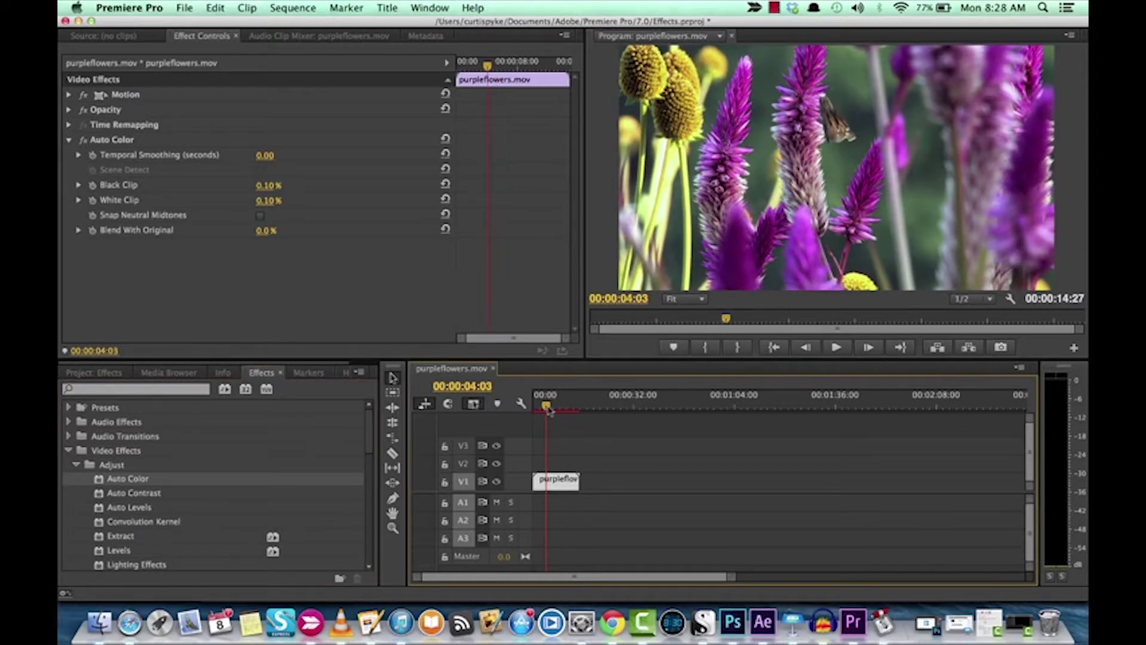
drag(548, 410, 544, 409)
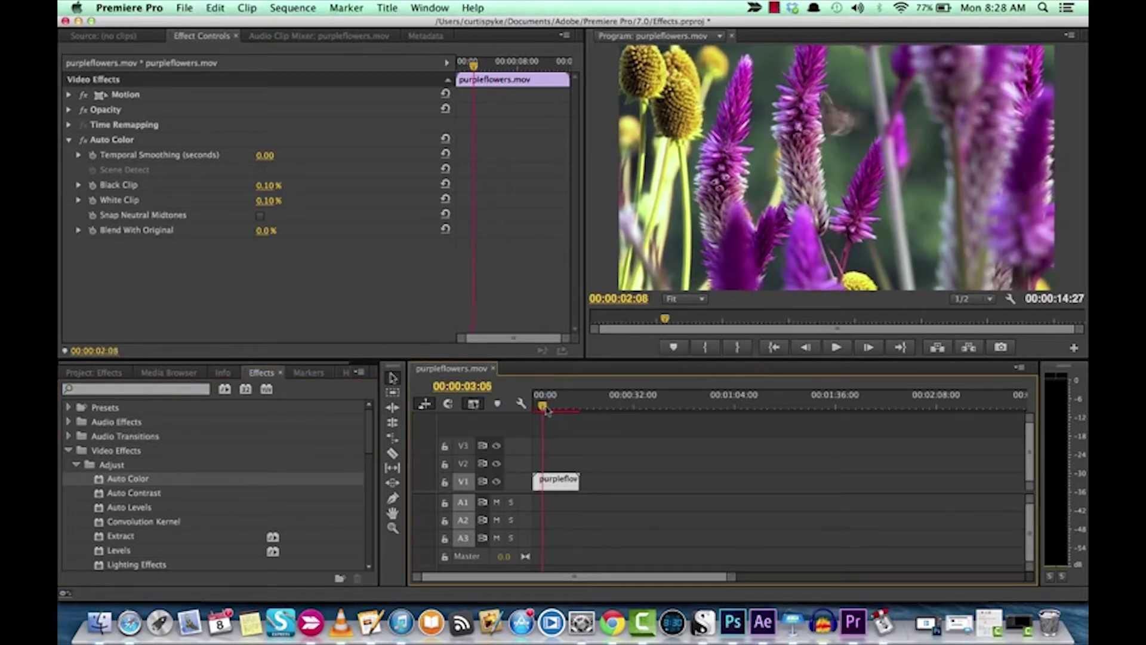
click(84, 140)
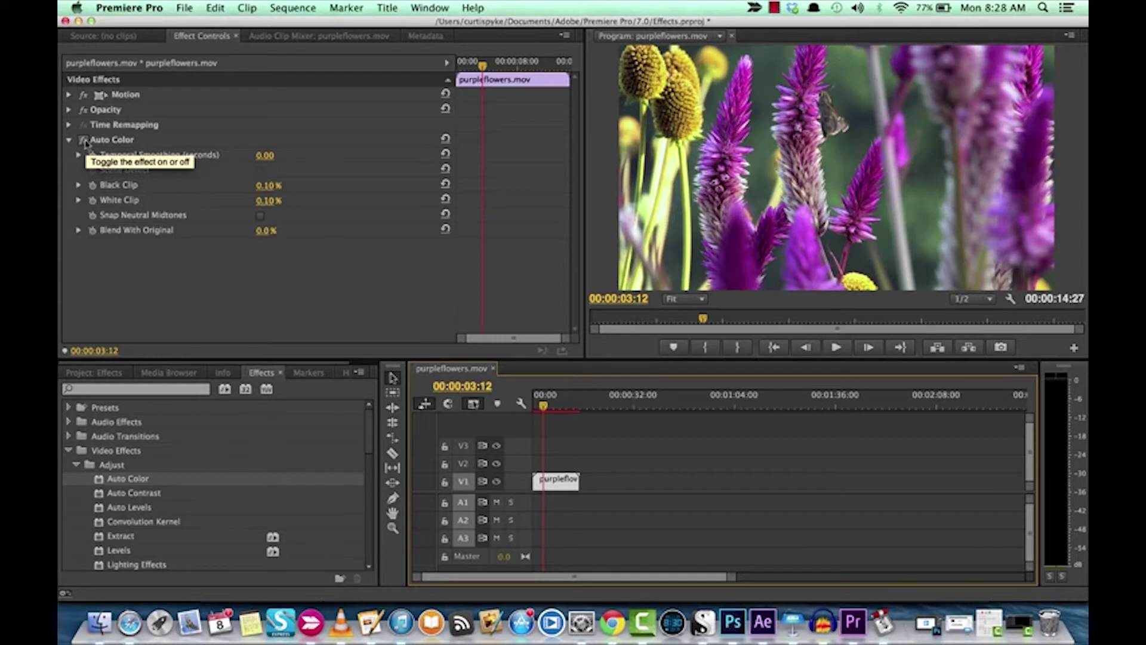
click(84, 141)
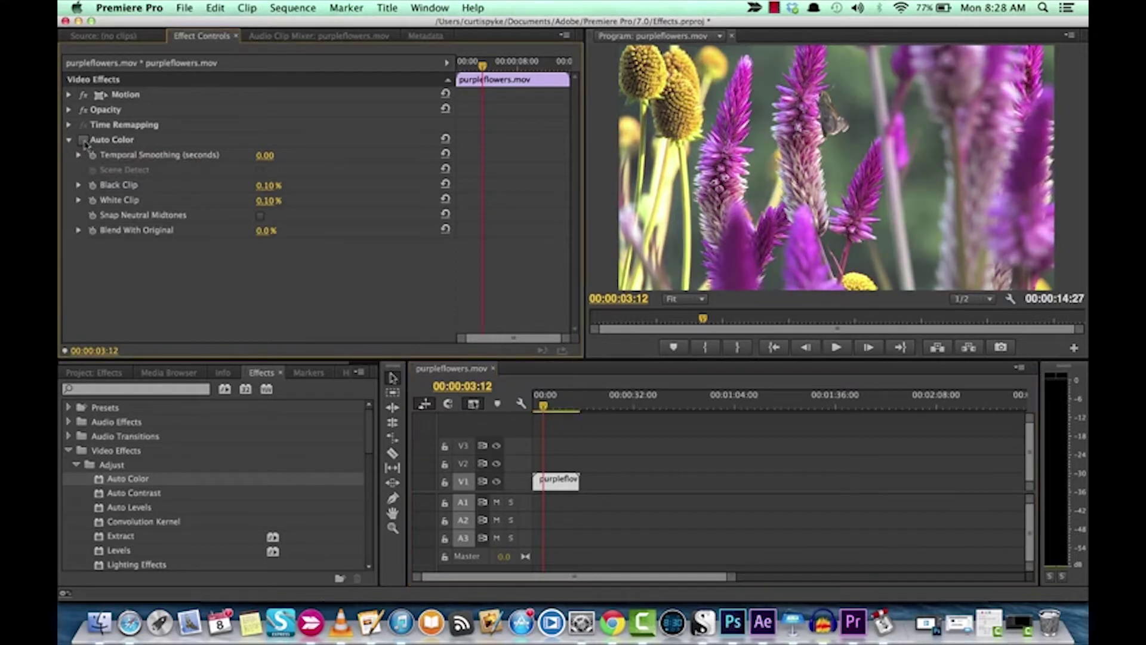
click(84, 141)
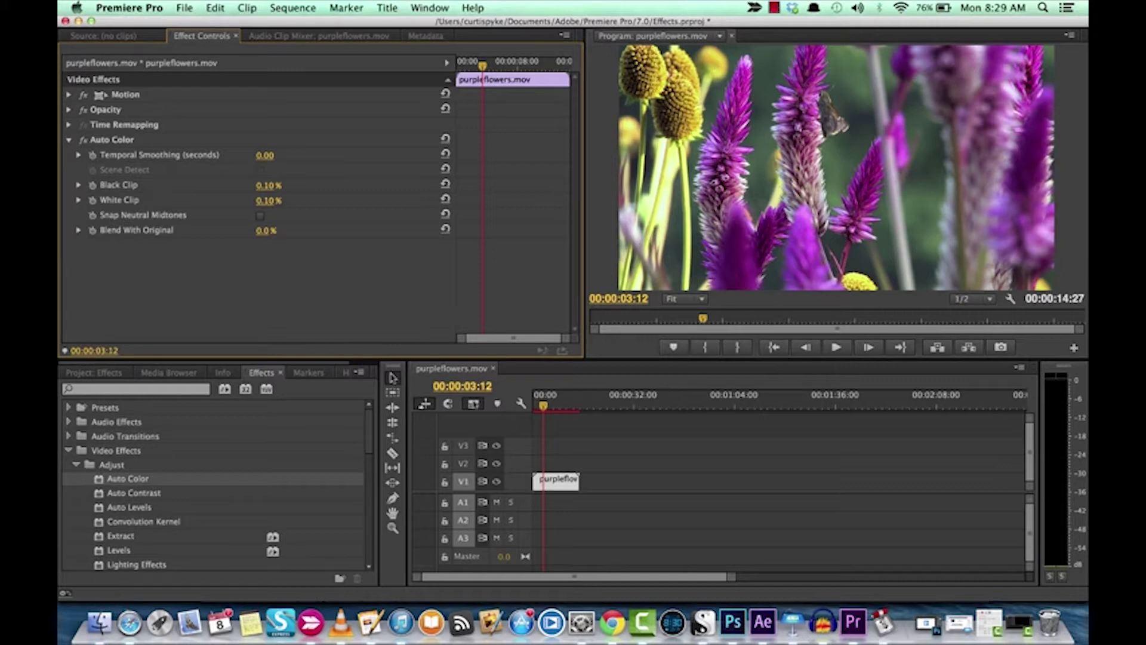
Step: Raise Temporal Smoothing to 2.30 seconds, then add and delete its keyframe
mouse_move(264, 155)
mouse_down()
mouse_move(313, 156)
mouse_move(266, 156)
mouse_up()
click(545, 411)
drag(546, 410, 549, 411)
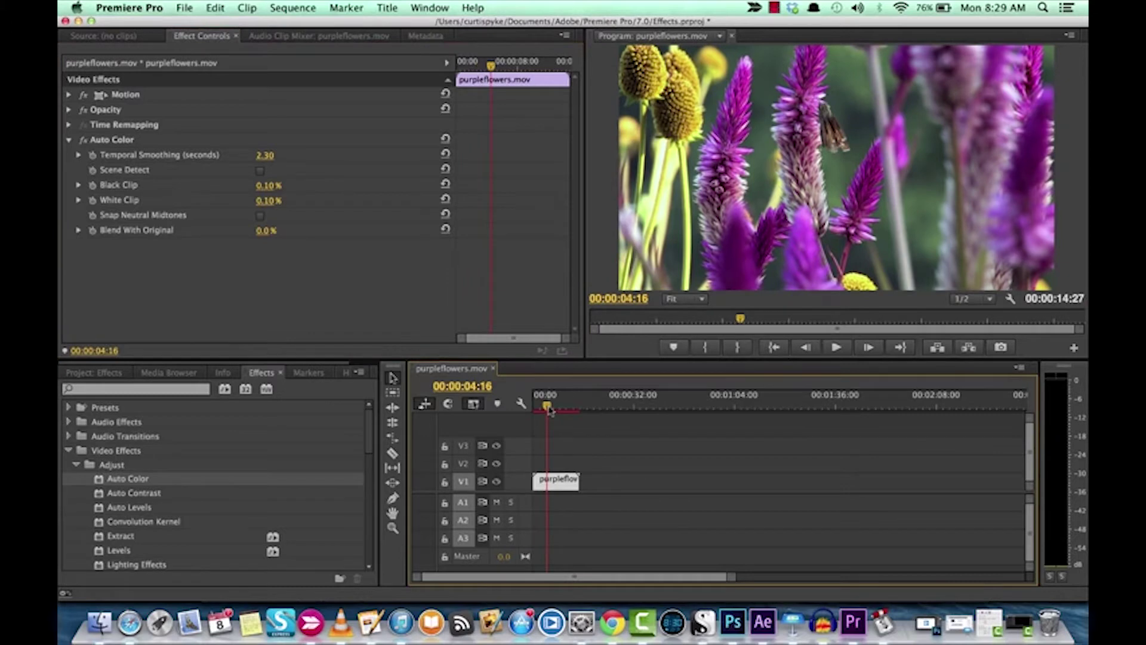
click(93, 155)
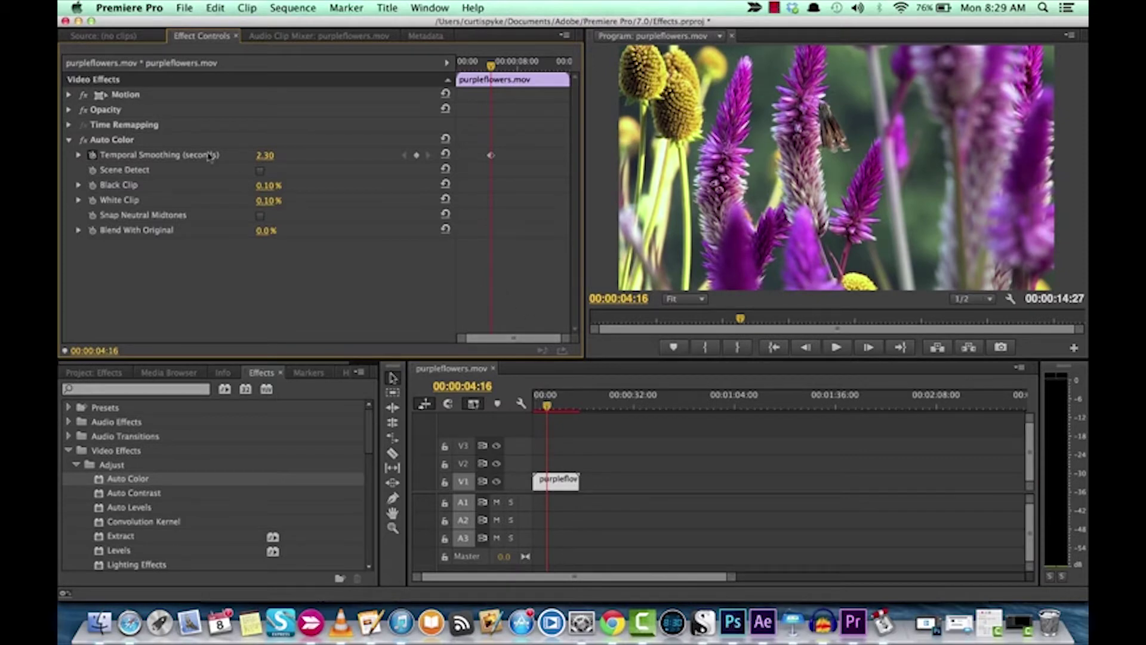
click(93, 156)
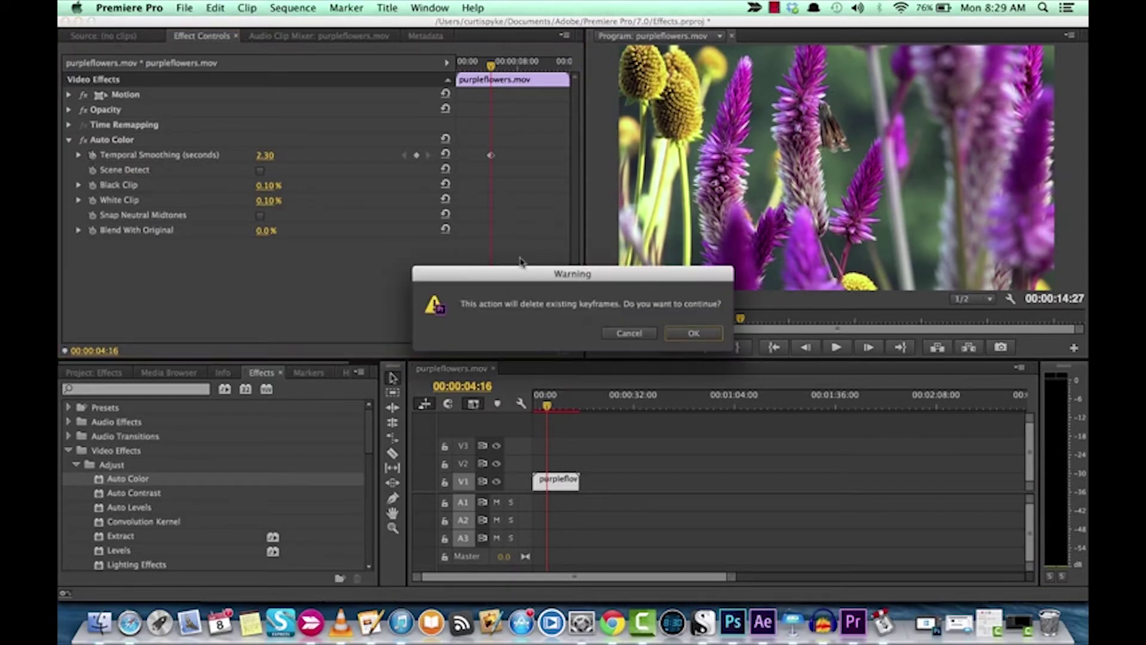
click(695, 333)
Step: Set Temporal Smoothing to 1.00 seconds and preview the clip around 00:00:04:23
drag(267, 157, 265, 157)
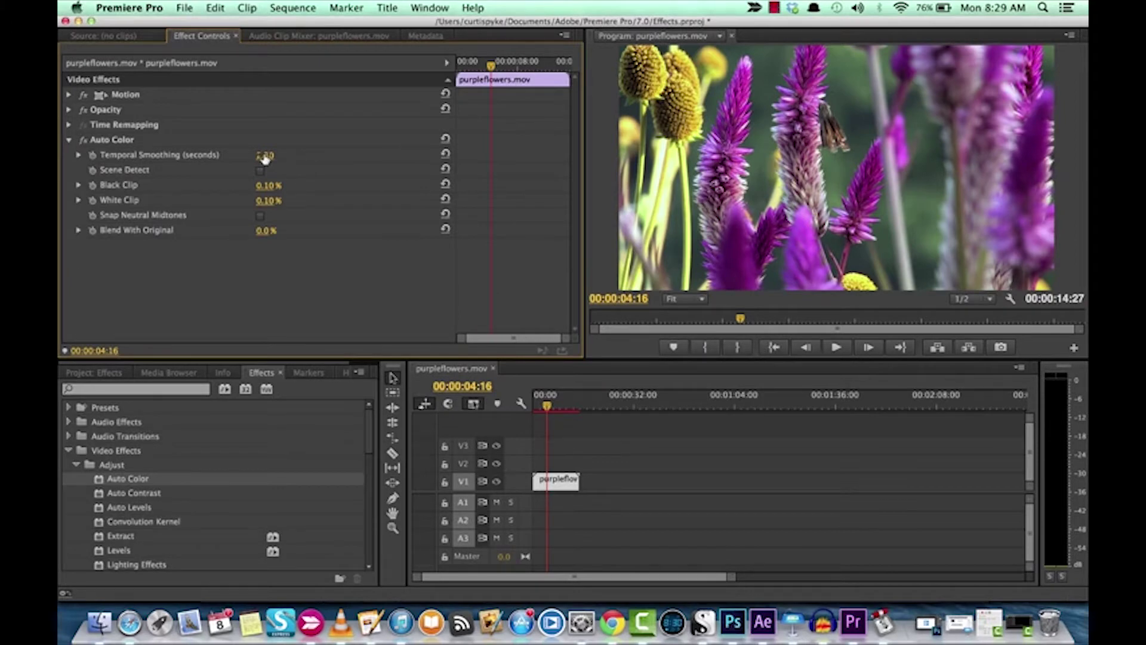
drag(265, 157, 266, 162)
drag(264, 155, 274, 156)
click(548, 406)
mouse_move(548, 406)
mouse_down()
mouse_move(559, 407)
mouse_move(549, 407)
mouse_up()
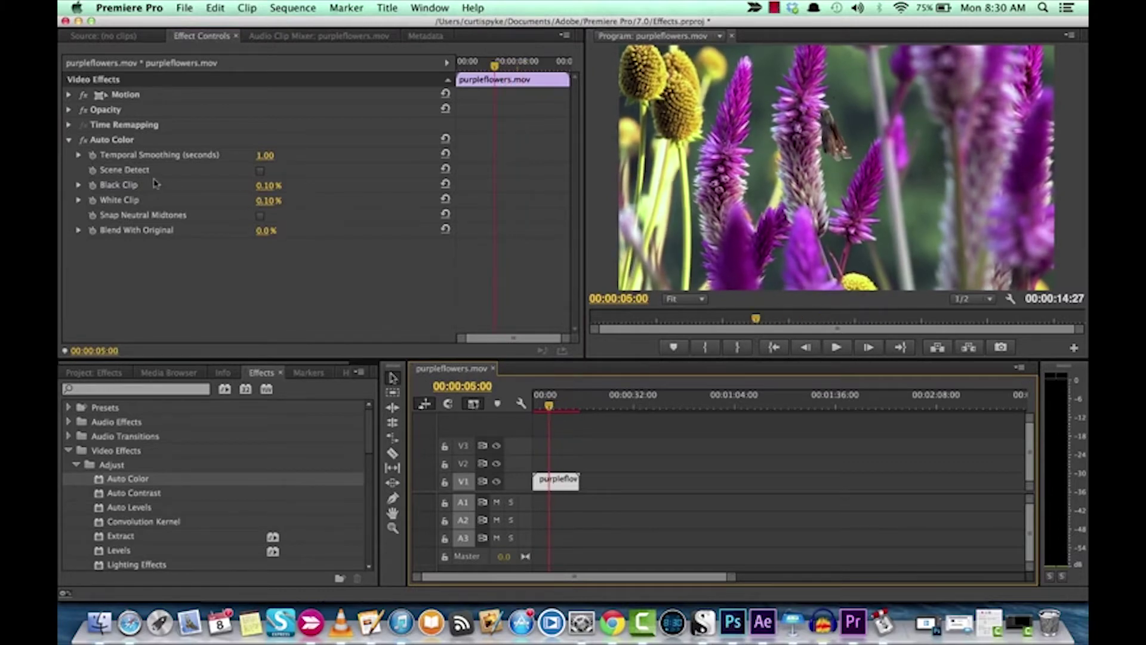
click(115, 188)
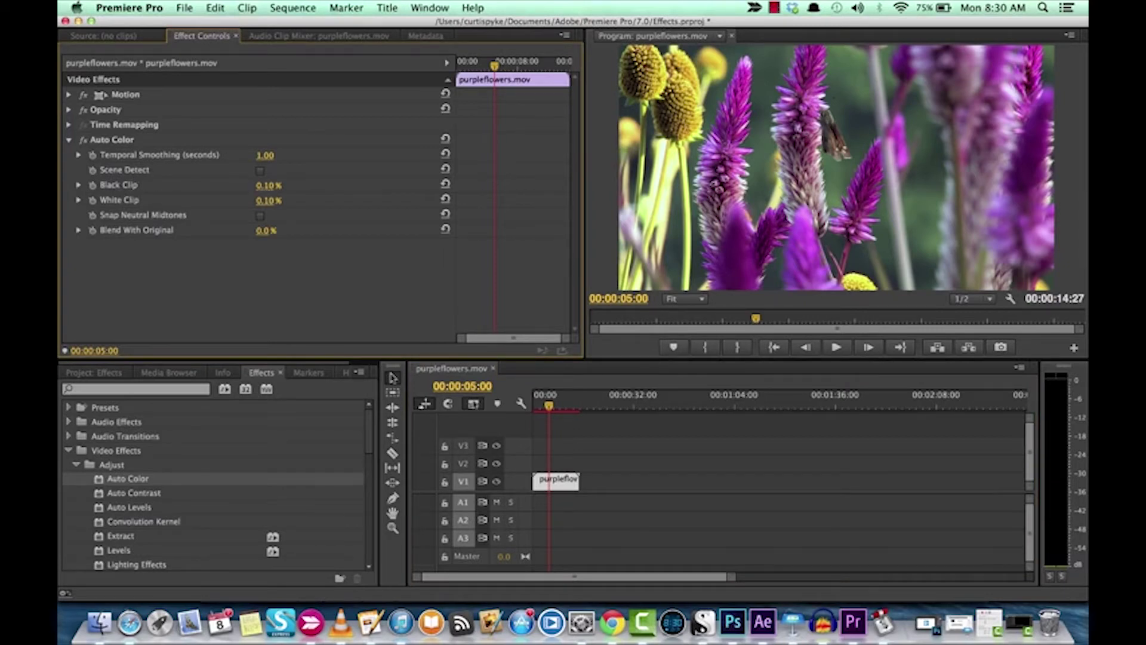
Step: Scrub Auto Color's Black Clip to 0.40% and White Clip to 0.20% on the flowers
drag(265, 185, 269, 185)
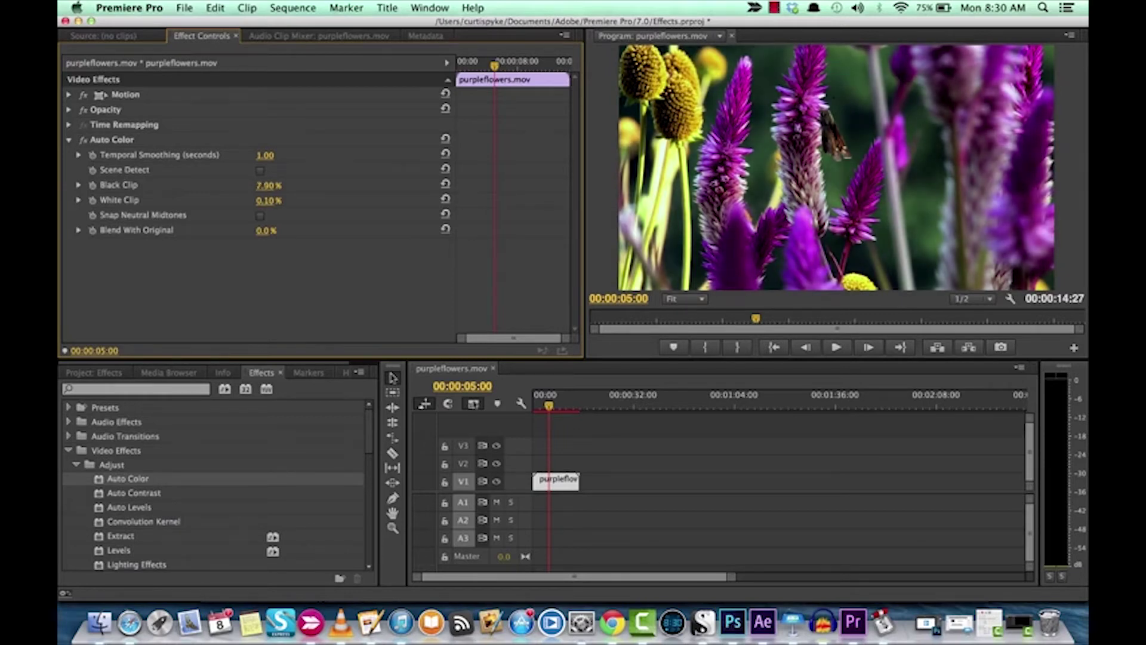
drag(268, 185, 257, 186)
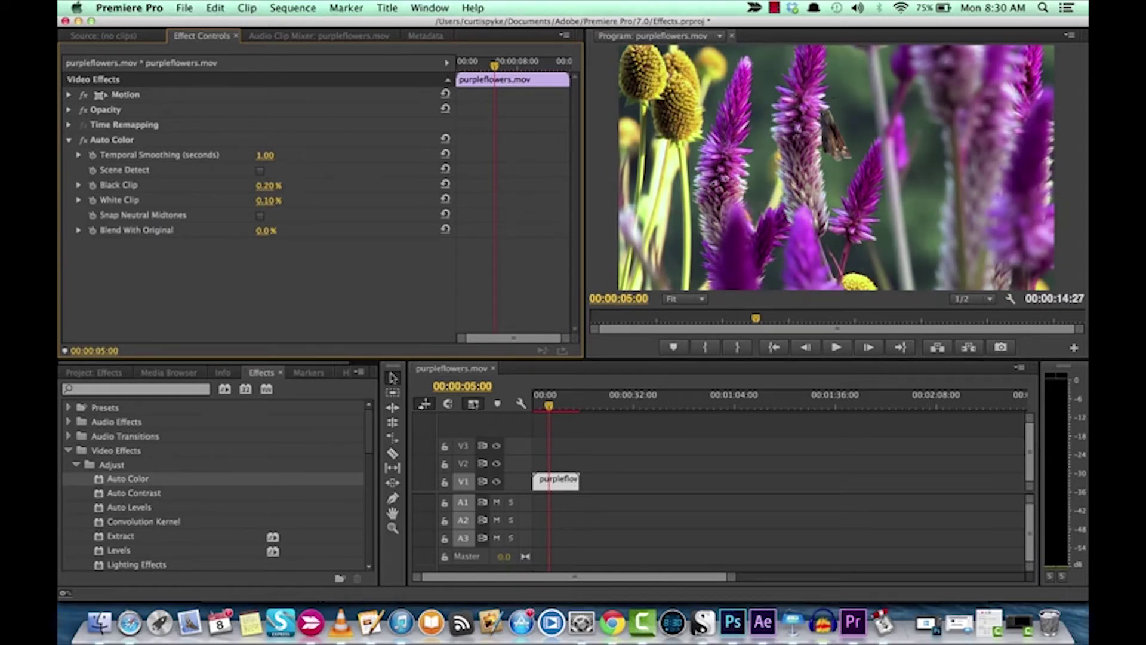
drag(265, 185, 268, 185)
drag(268, 200, 221, 200)
Step: Turn on Snap Neutral Midtones and set Blend With Original to about 30%
click(260, 216)
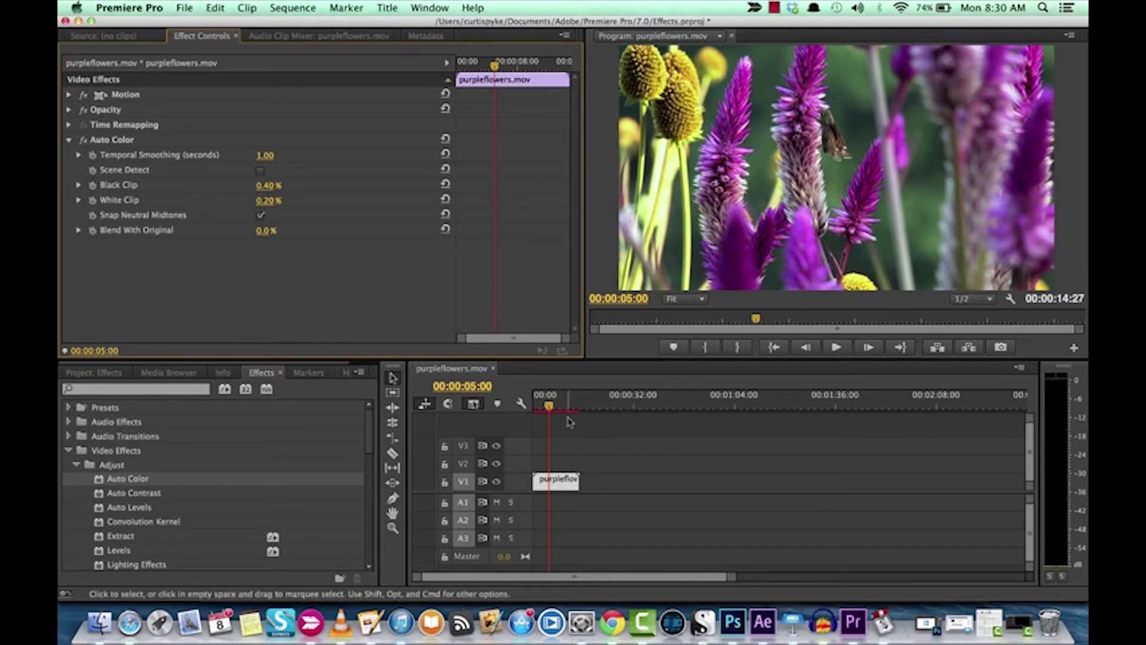
drag(555, 410, 551, 410)
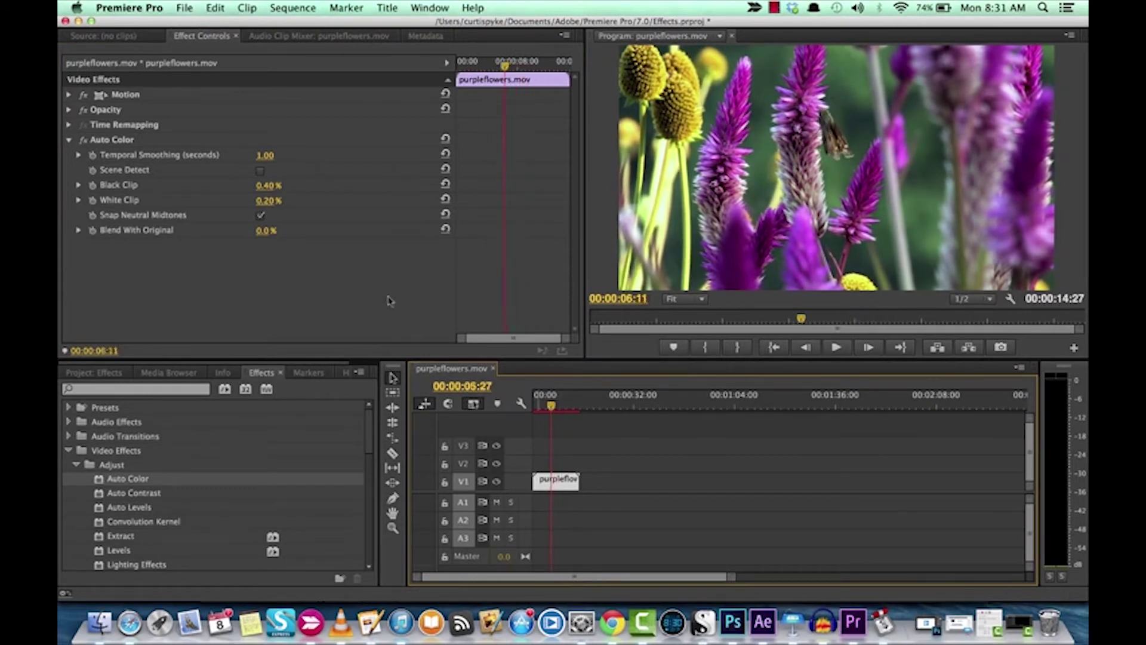
click(262, 236)
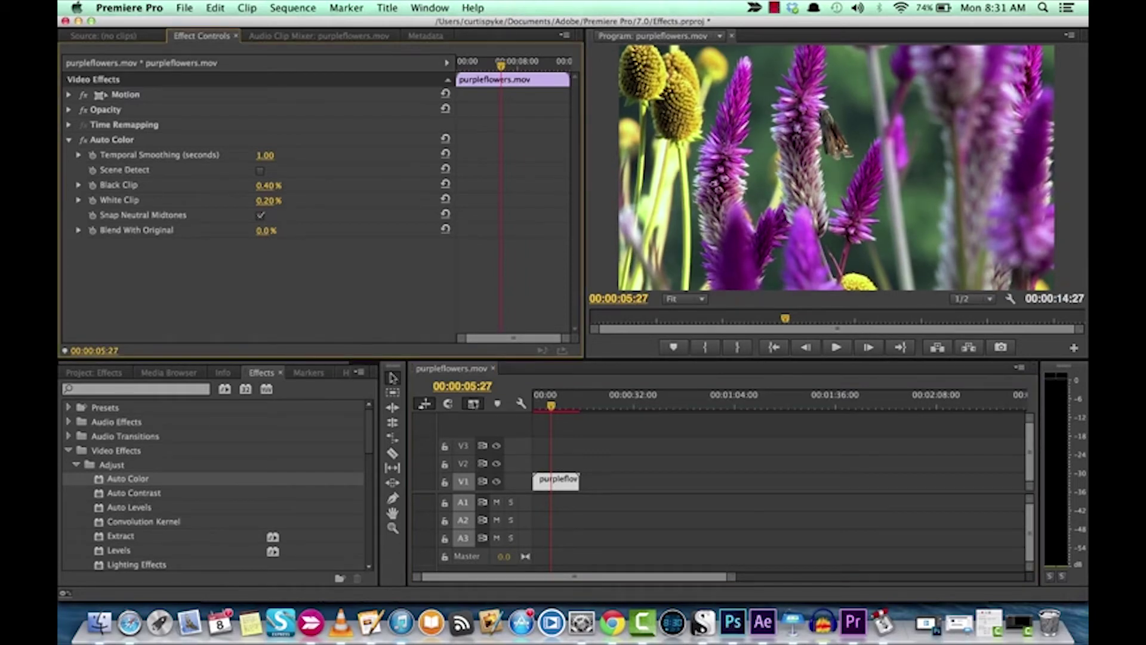
drag(265, 230, 334, 231)
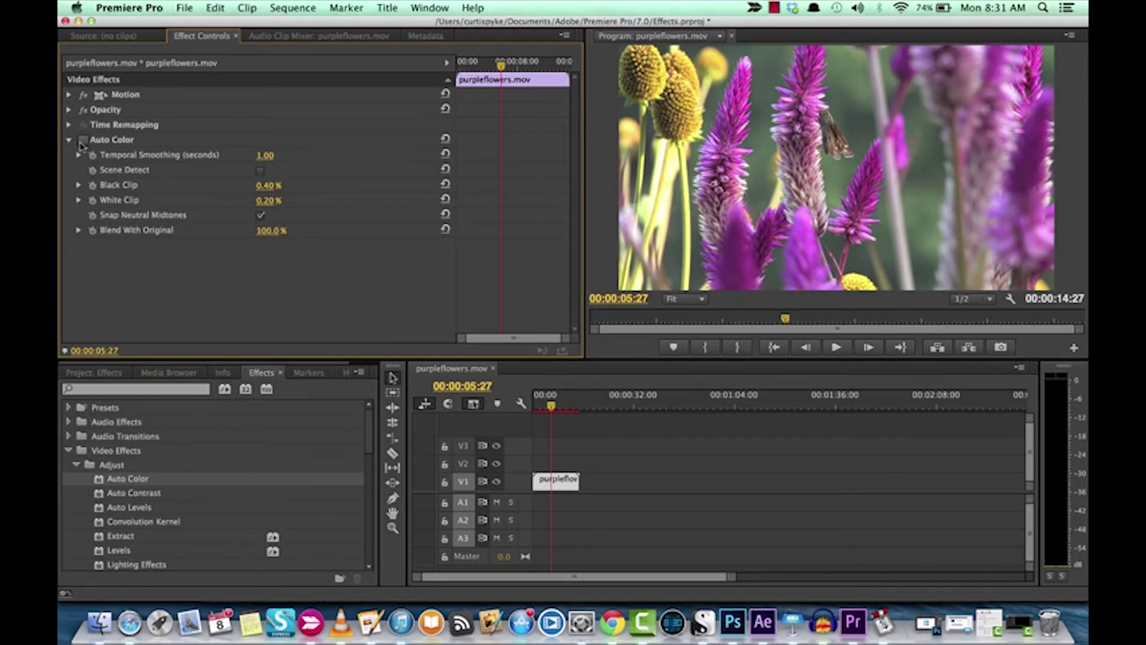
drag(272, 231, 215, 230)
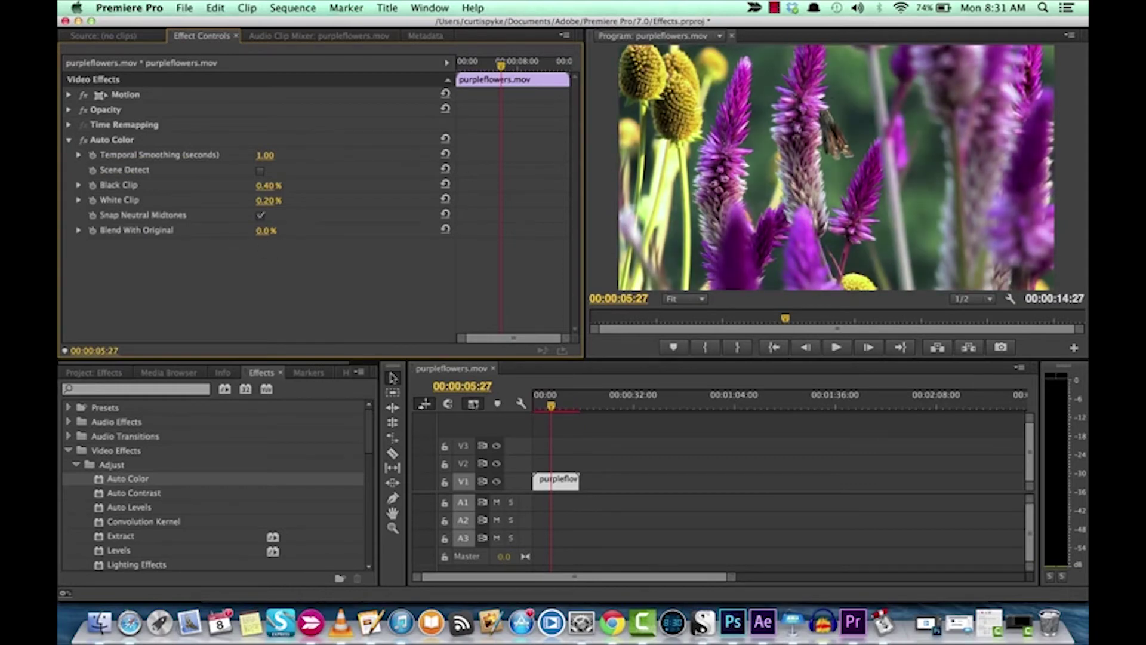
click(83, 140)
click(83, 140)
drag(266, 231, 281, 231)
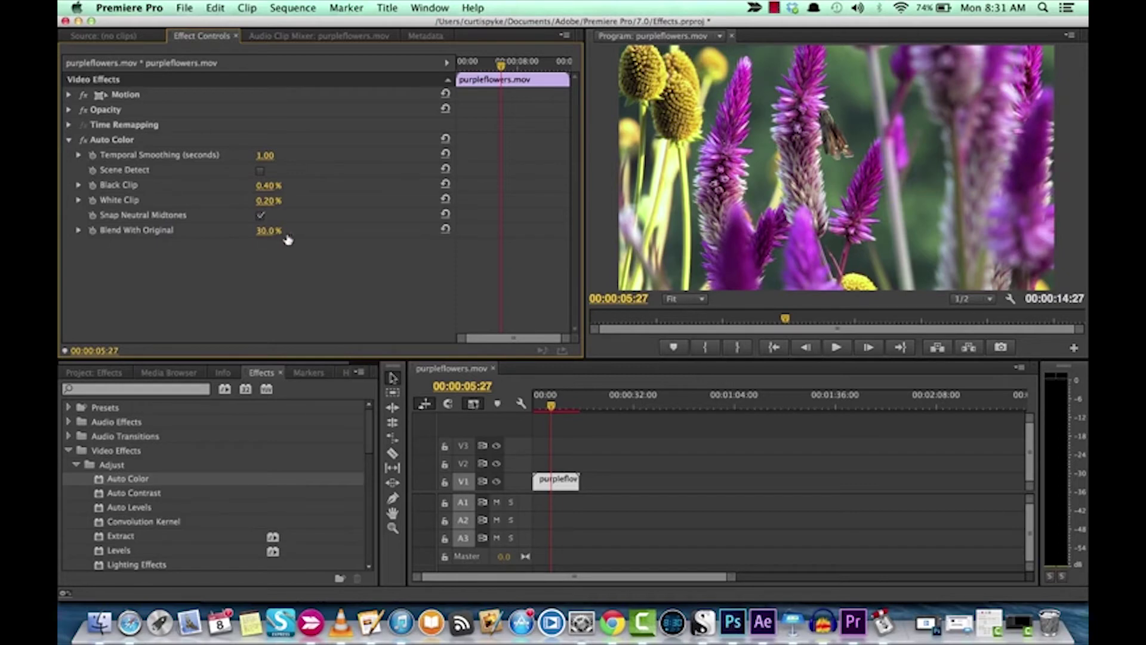
Step: Play the sequence from the start, then compare the flowers with Auto Color off and on
drag(550, 408, 533, 407)
key(space)
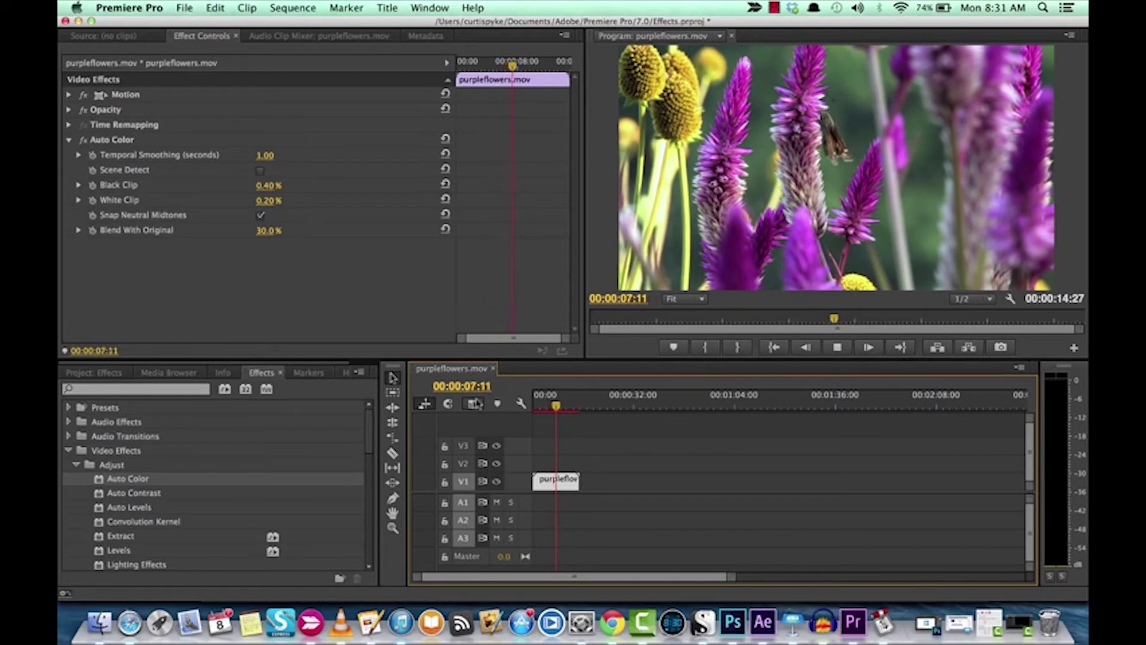
key(space)
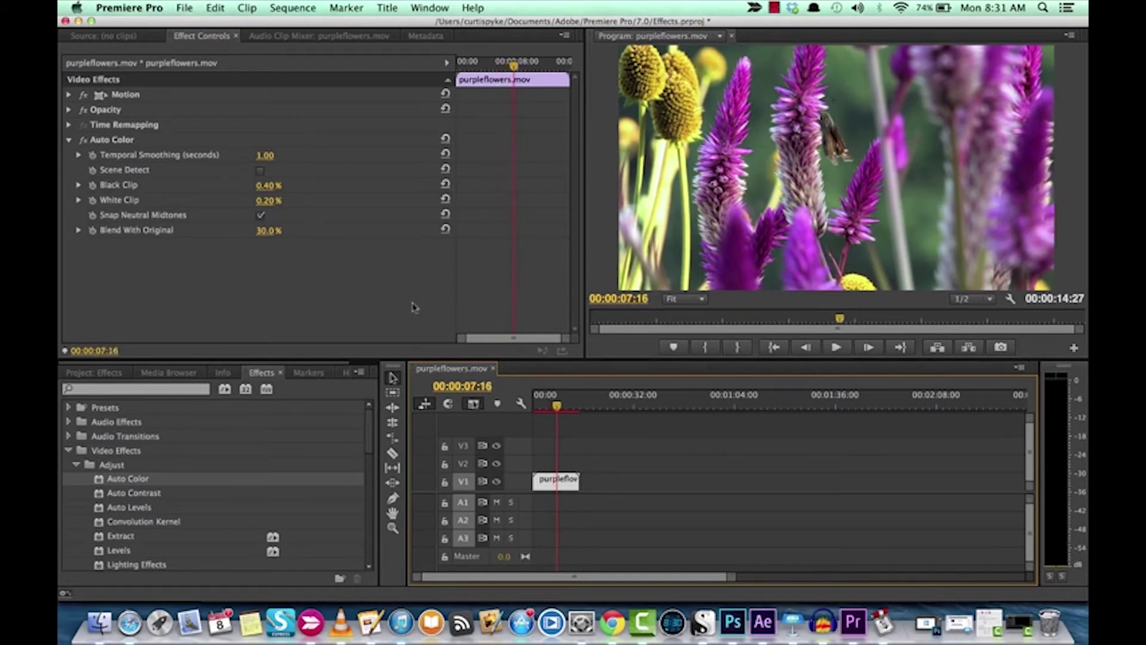
click(108, 373)
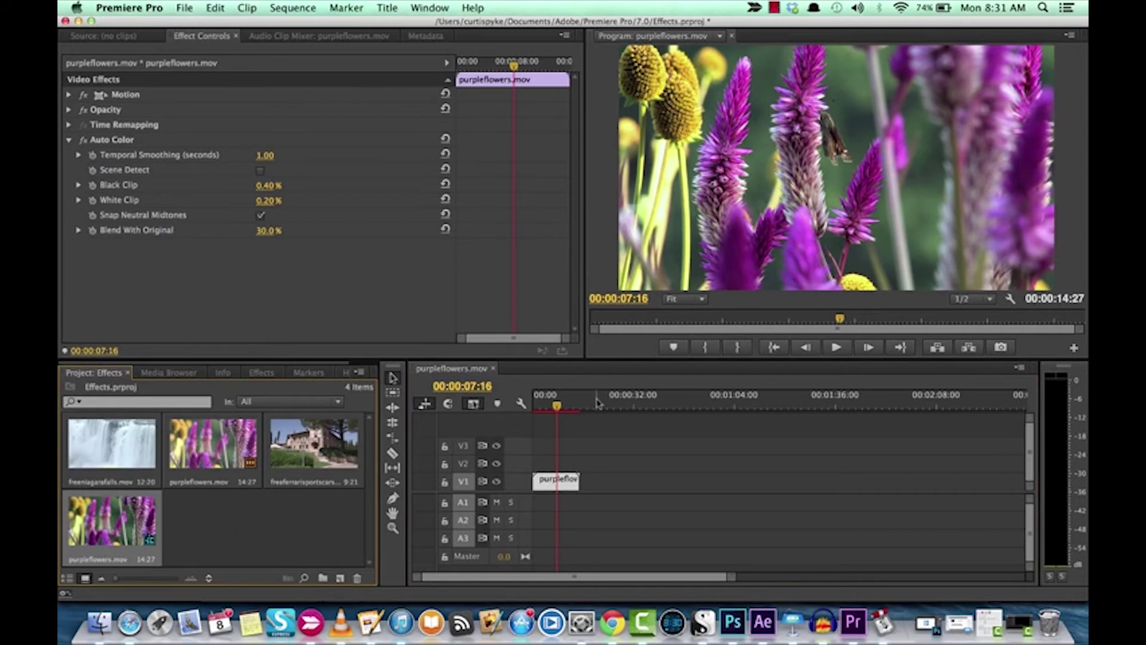
drag(562, 408, 551, 411)
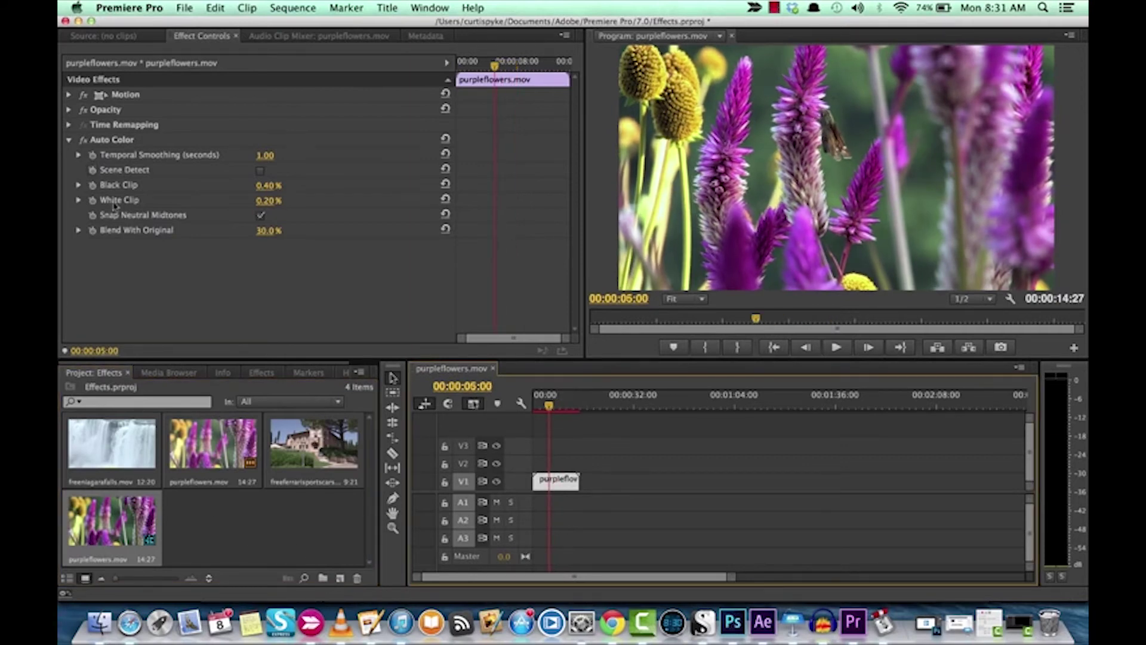
click(83, 140)
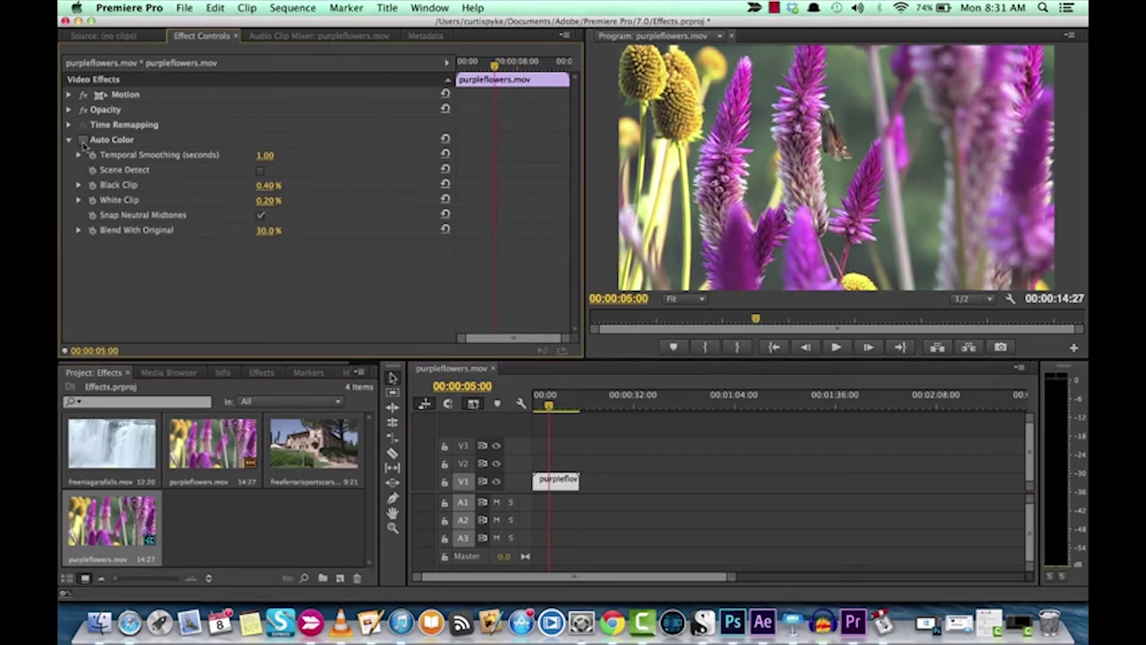
click(83, 141)
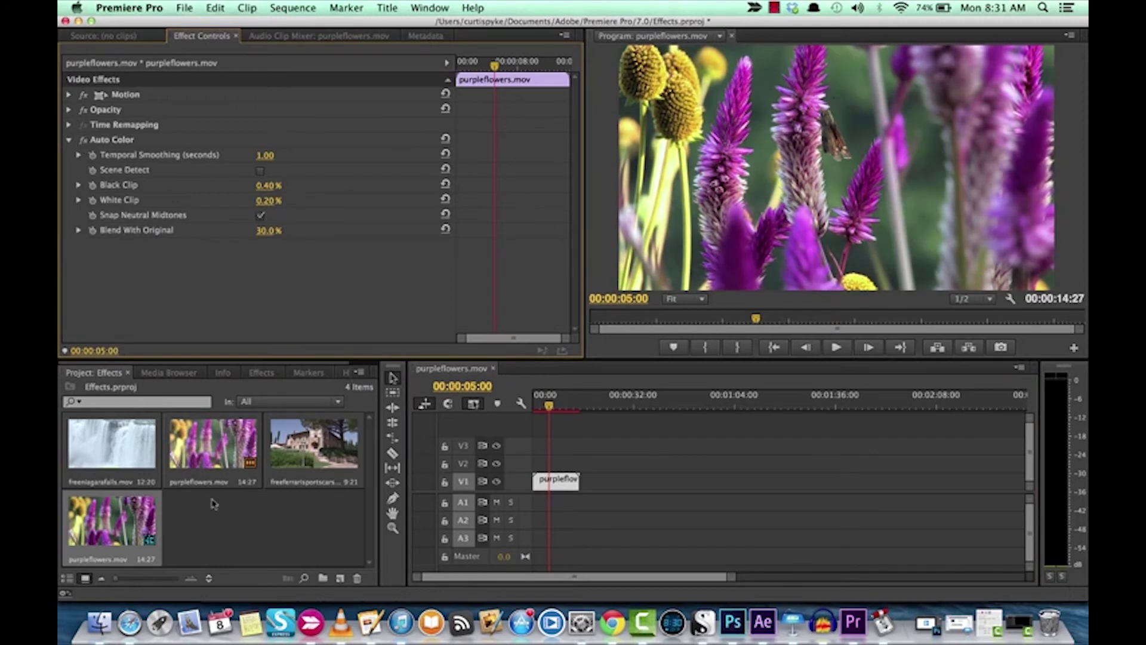
Step: Place freeferrarisportscars.mov on V1 right after the purple flowers clip
click(245, 534)
drag(317, 445, 639, 481)
click(637, 406)
drag(637, 406, 638, 406)
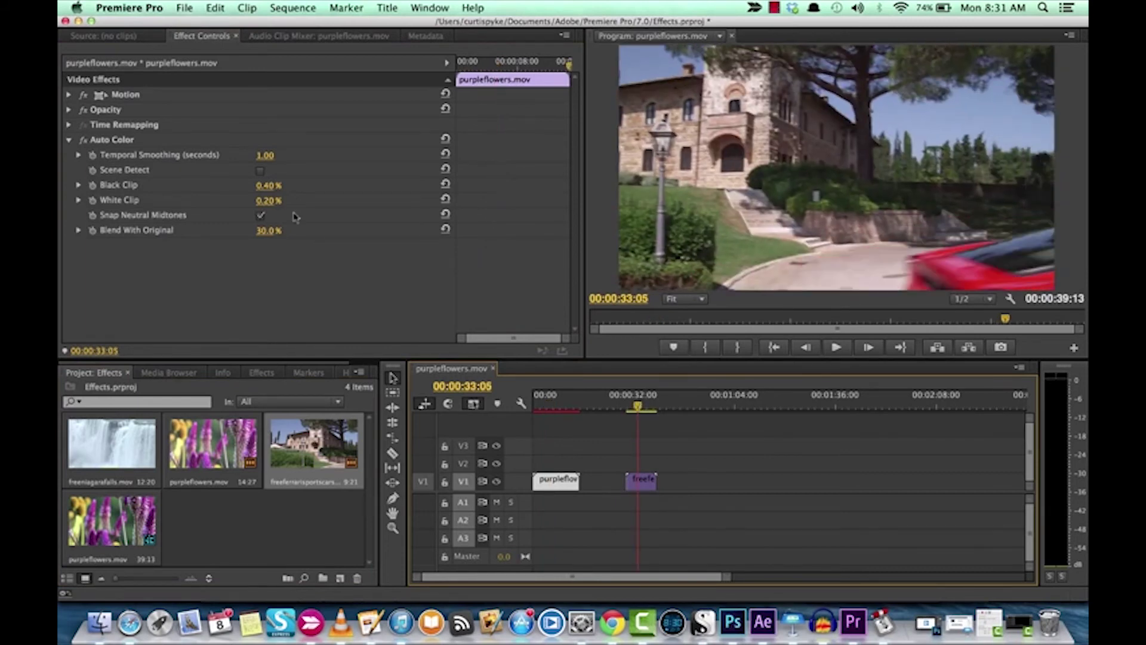
Step: Apply Auto Color from Video Effects > Adjust to the Ferrari clip
click(111, 141)
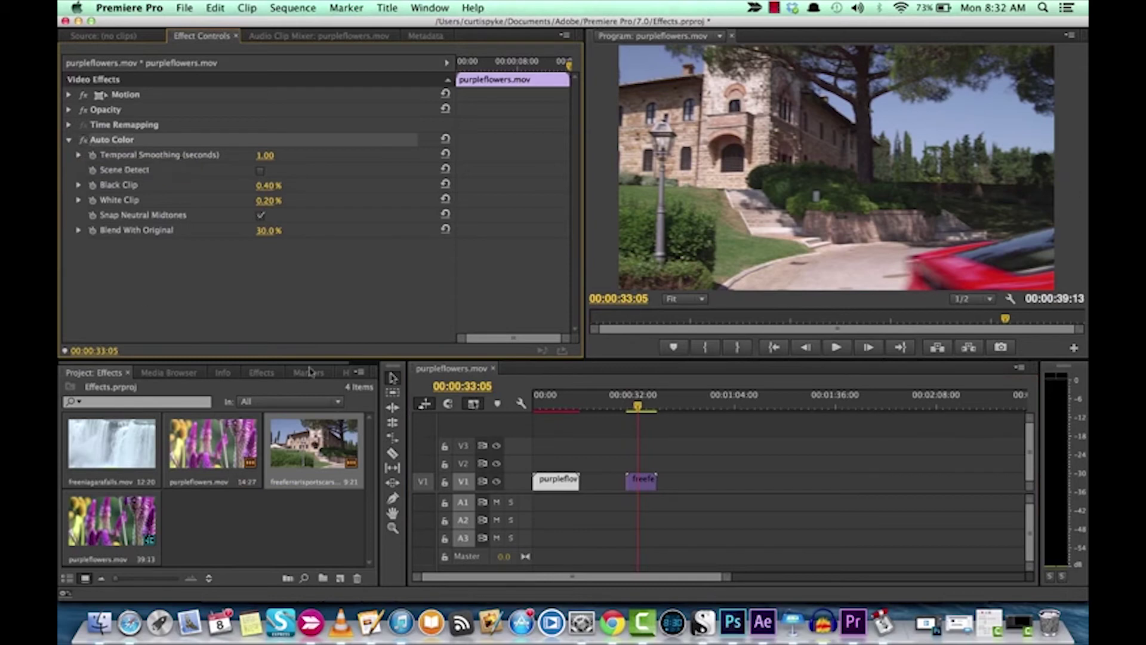
click(260, 373)
drag(114, 478, 639, 481)
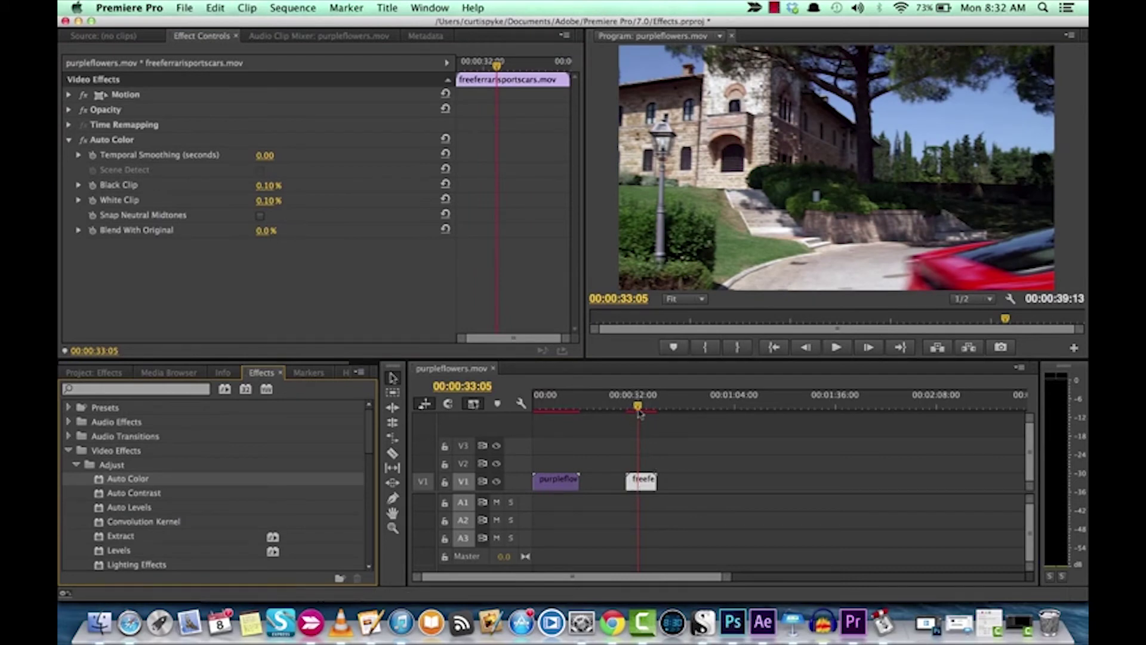
drag(639, 412, 644, 410)
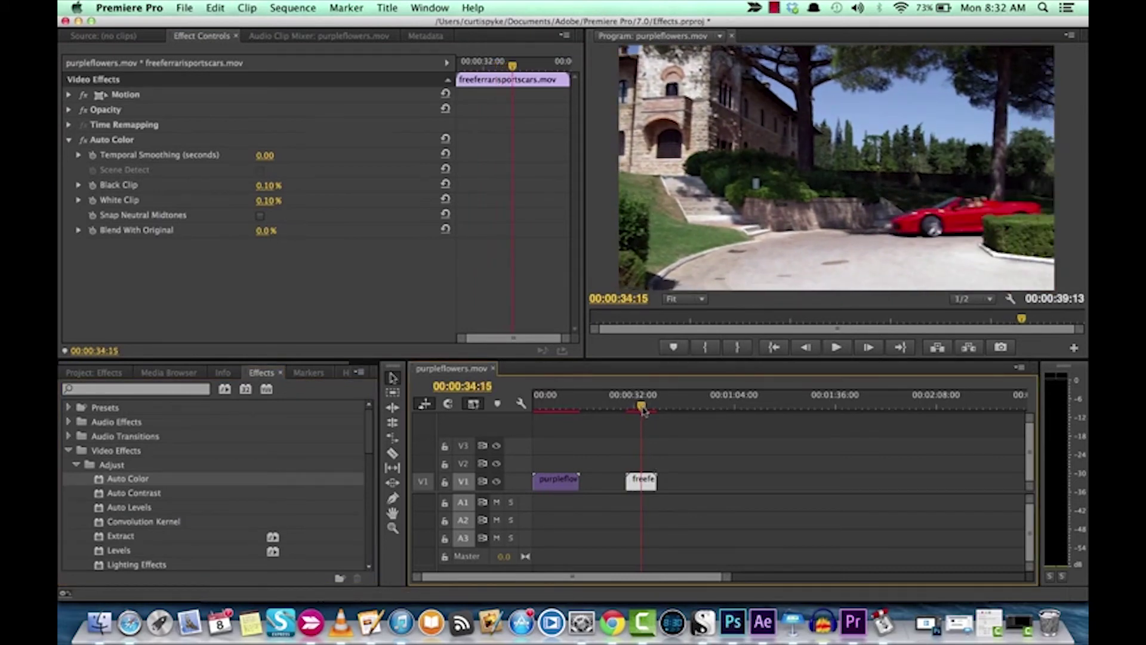
click(84, 140)
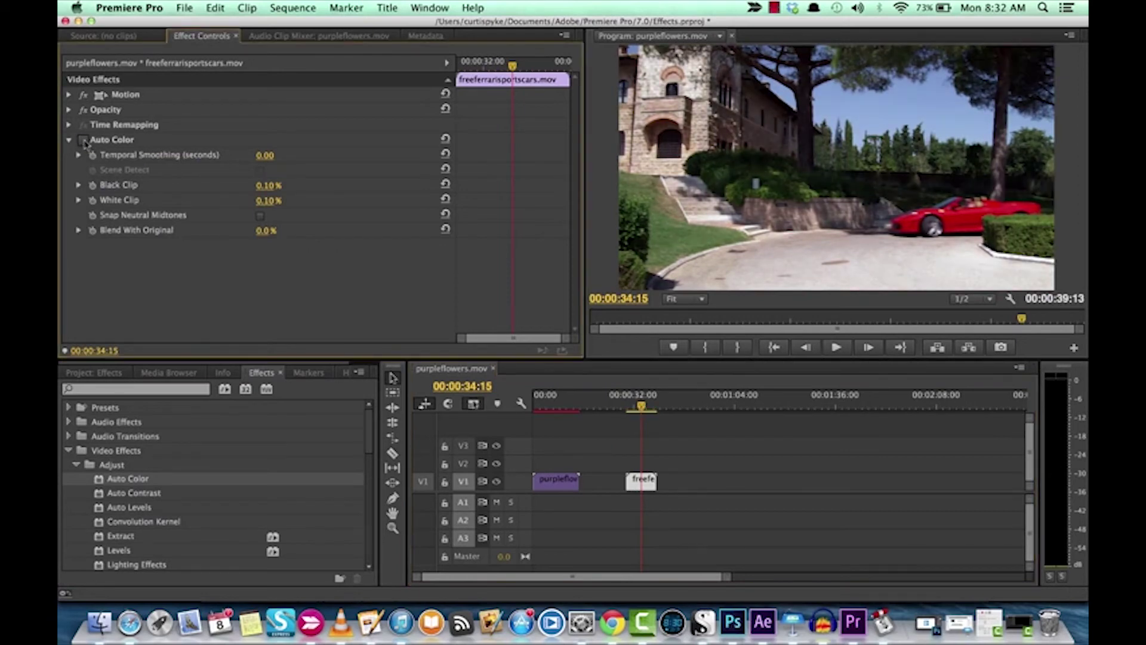
click(83, 141)
click(639, 408)
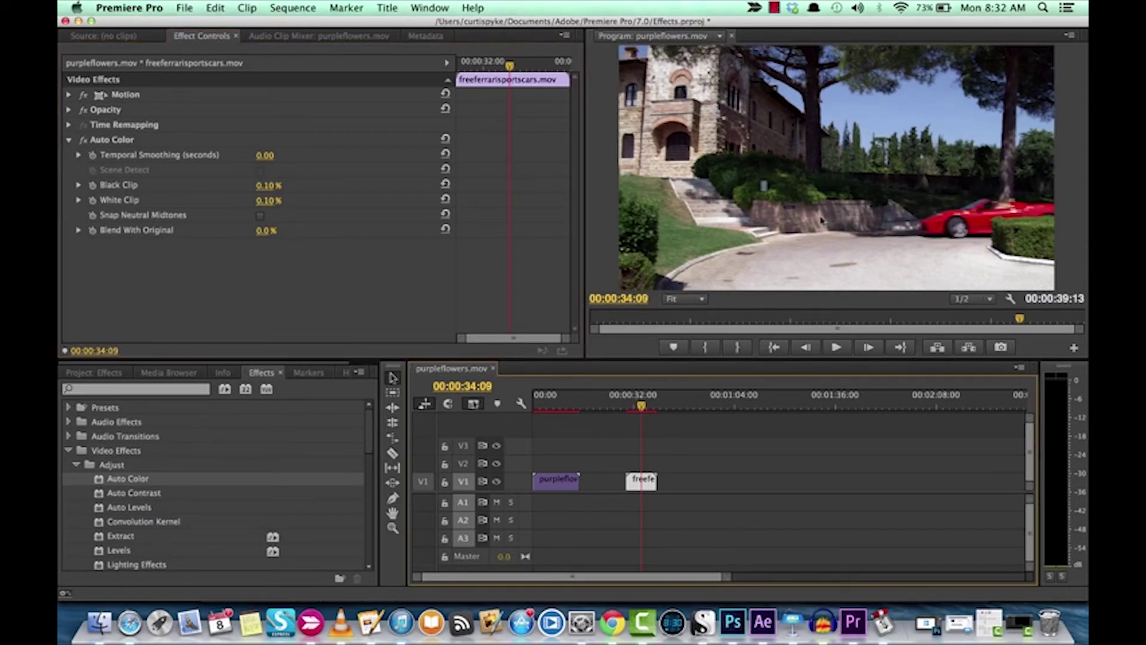
click(642, 411)
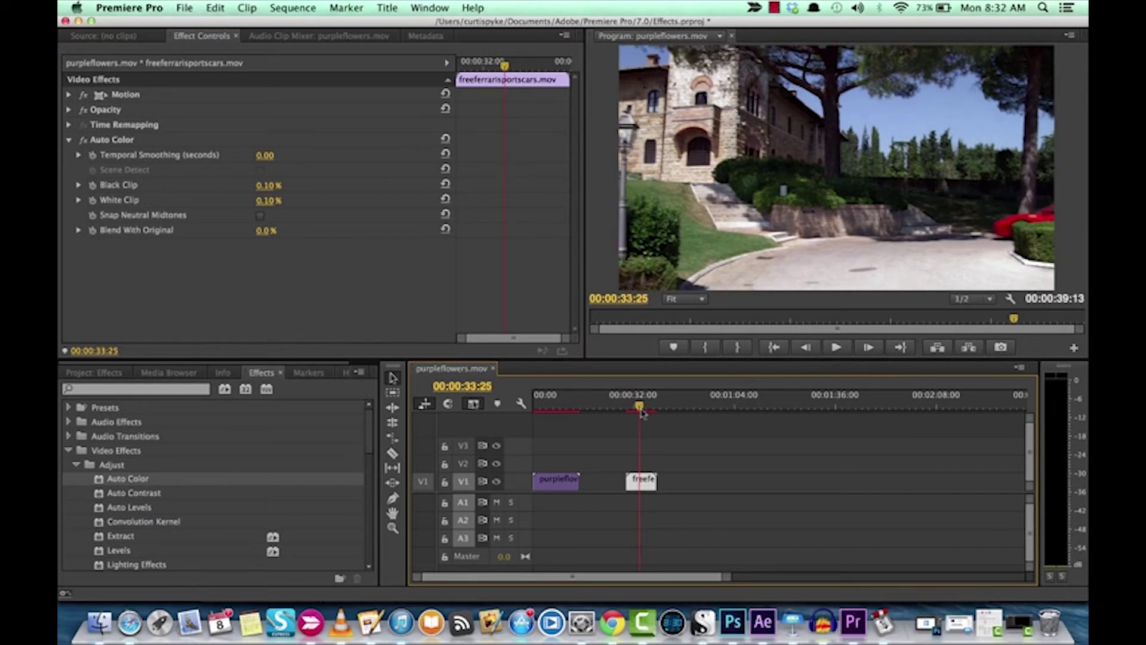
click(83, 140)
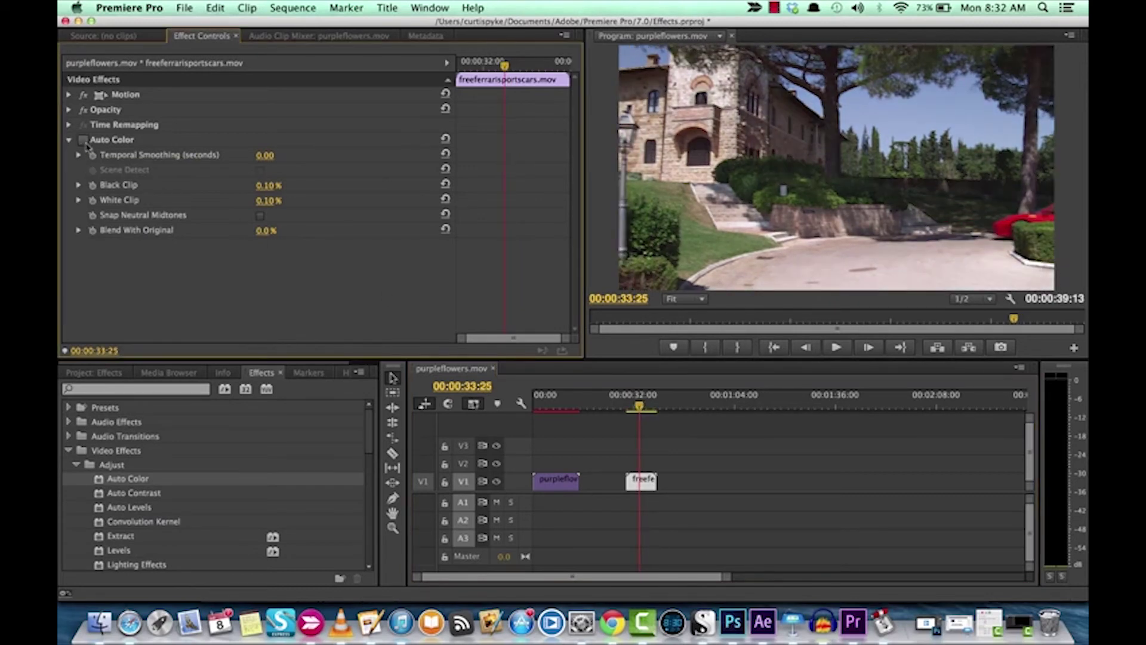
click(83, 141)
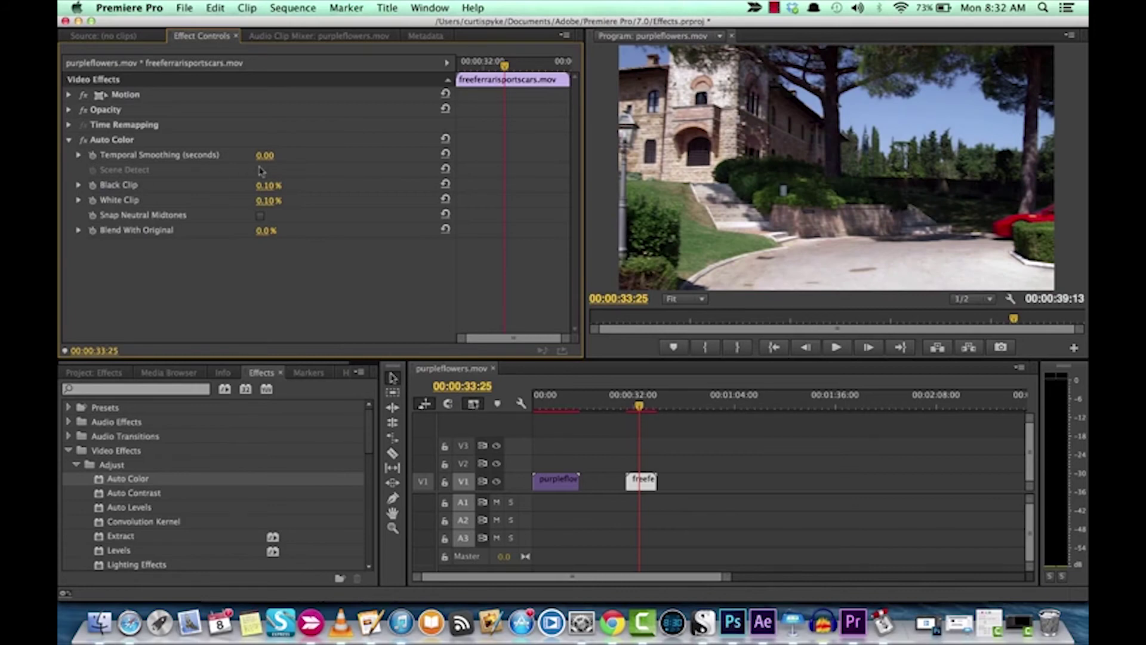
Step: Scrub Temporal Smoothing to 1.00, Black Clip 0.50% and White Clip 0.20%, checking the red Ferrari frames
drag(263, 164, 334, 163)
drag(265, 186, 239, 186)
drag(640, 407, 645, 408)
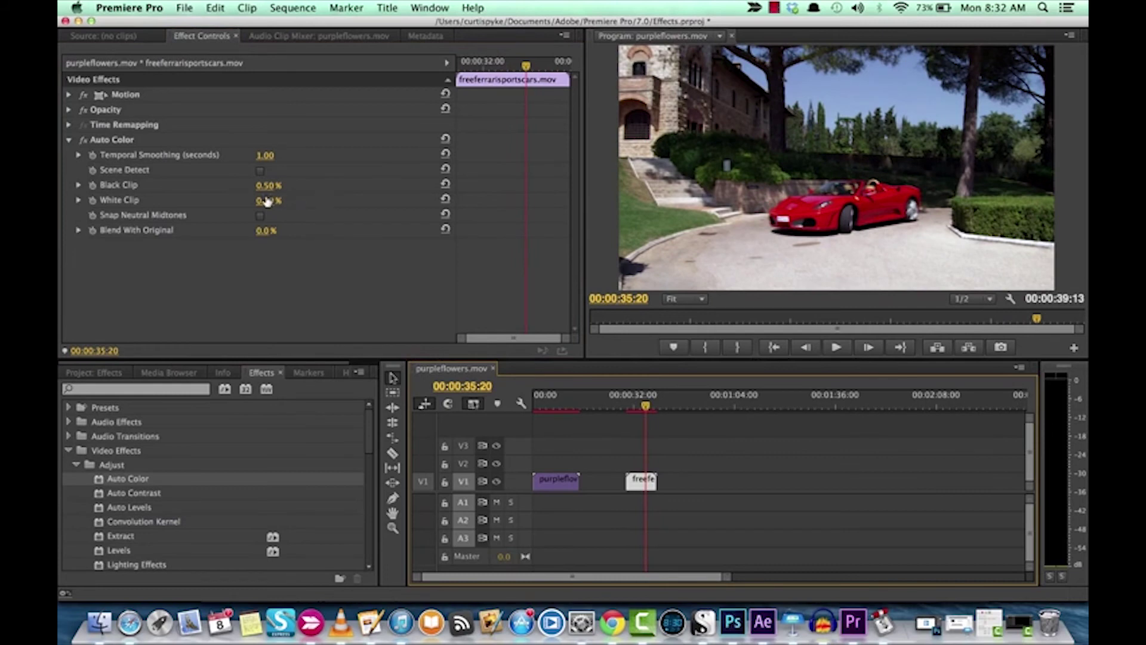
mouse_move(267, 202)
mouse_down()
mouse_move(282, 201)
mouse_move(263, 201)
mouse_up()
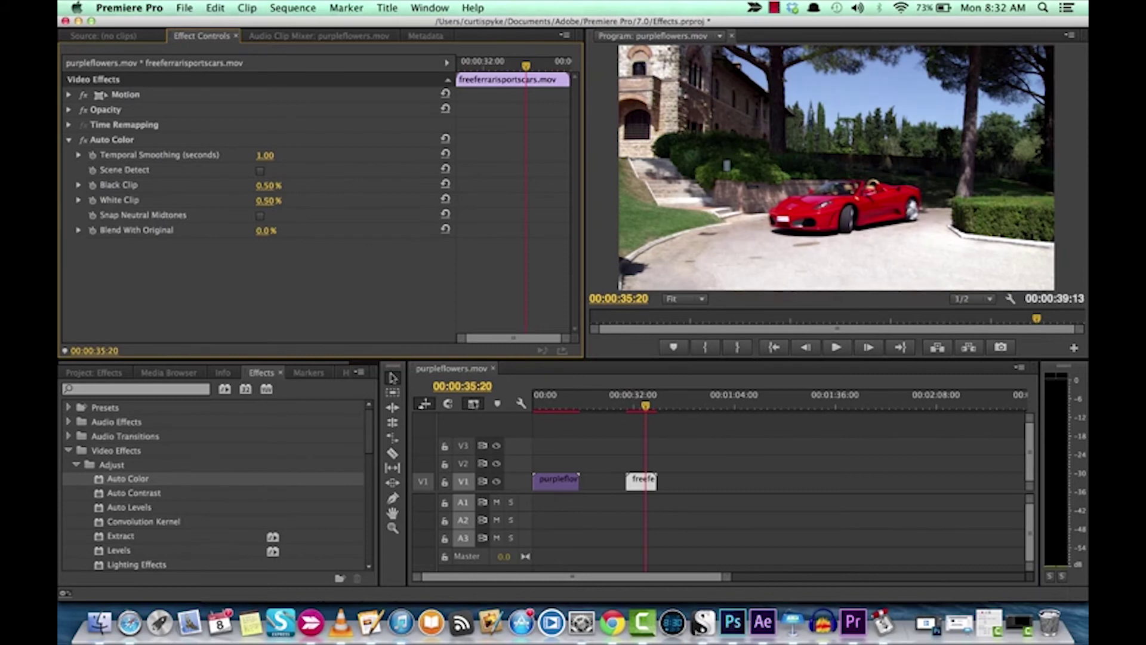
drag(268, 201, 251, 201)
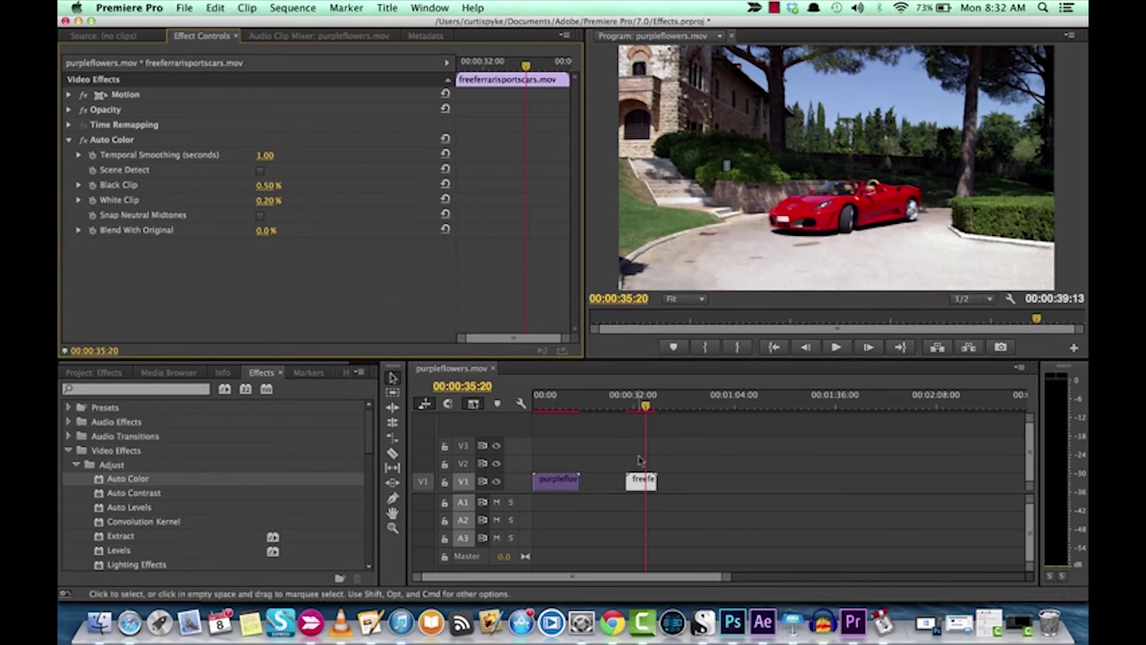
drag(646, 408, 648, 412)
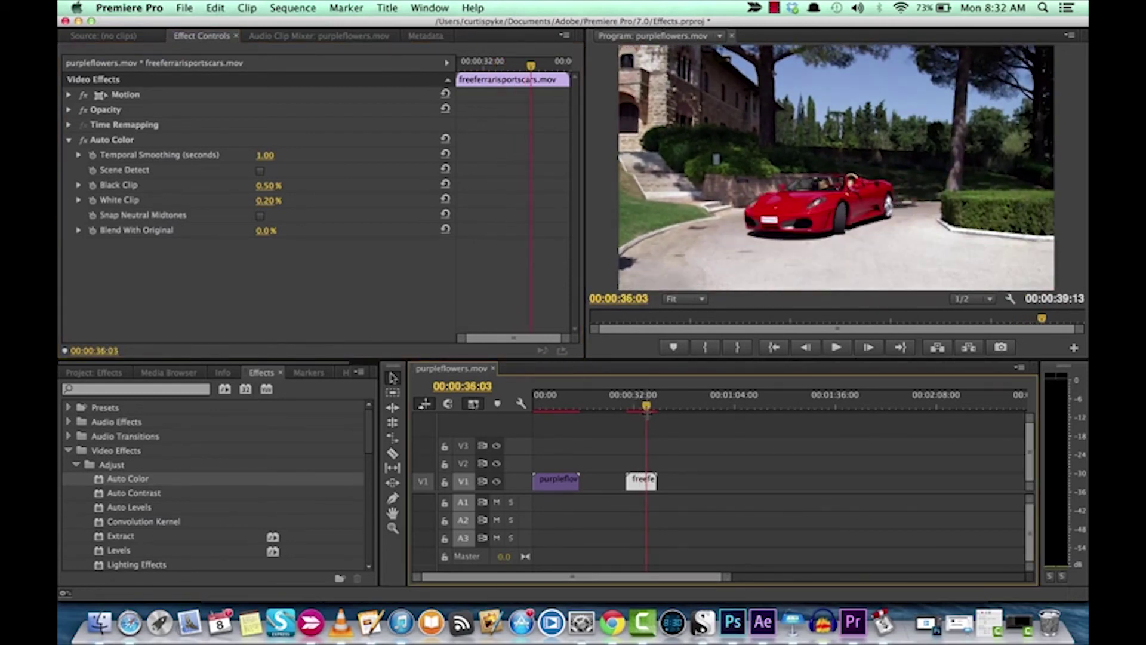
click(274, 233)
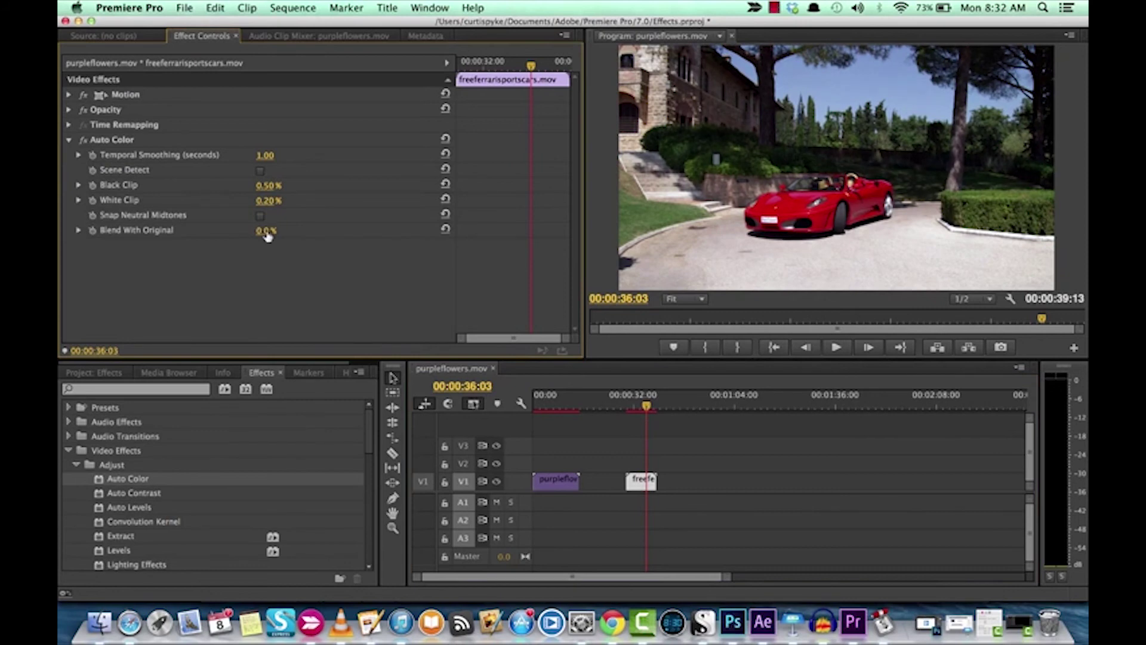
Step: Place freeniagarafalls.mov on V1 after the Ferrari clip
click(95, 372)
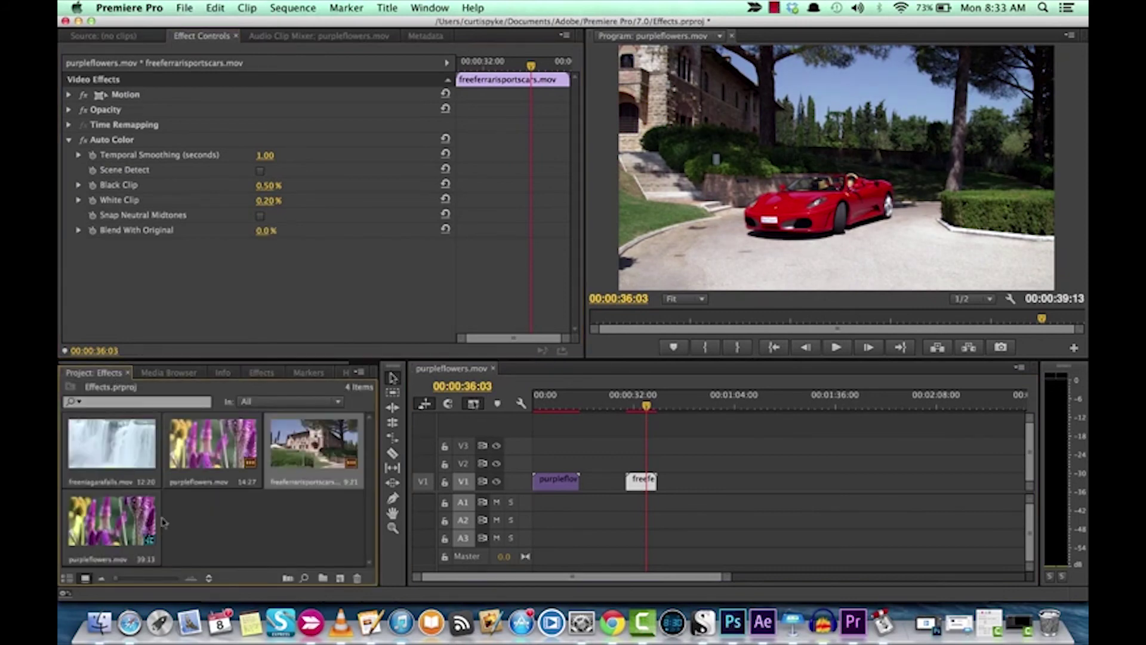
drag(126, 466, 711, 485)
click(710, 406)
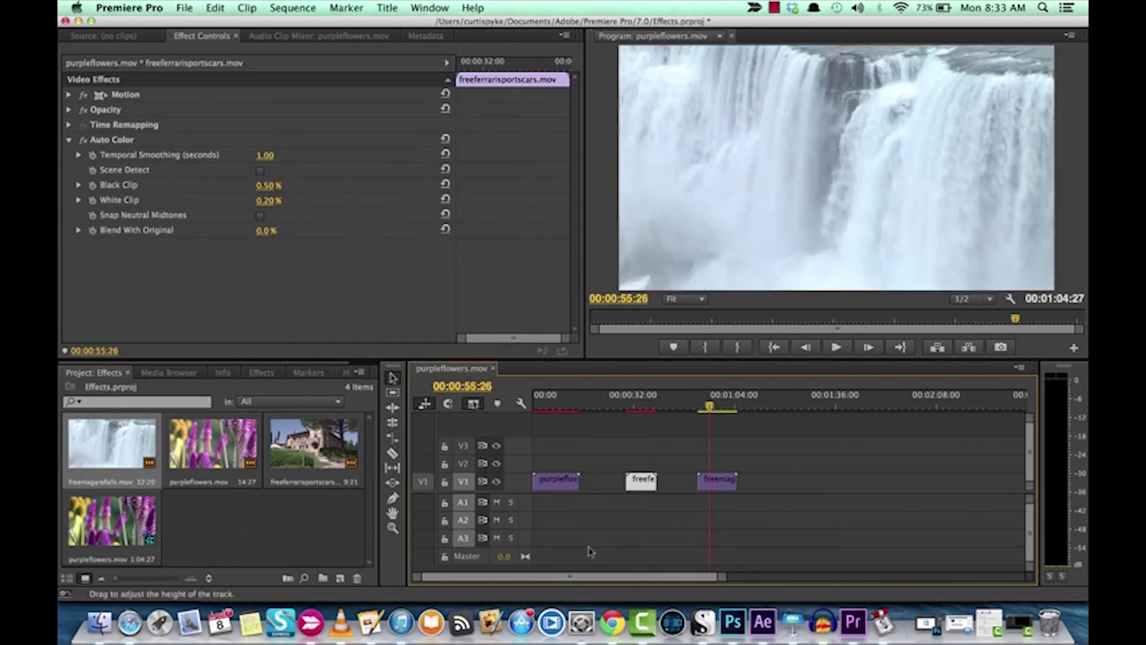
Step: Apply Auto Color to the Niagara clip, switch it off, and scrub to 00:00:59:08
click(721, 483)
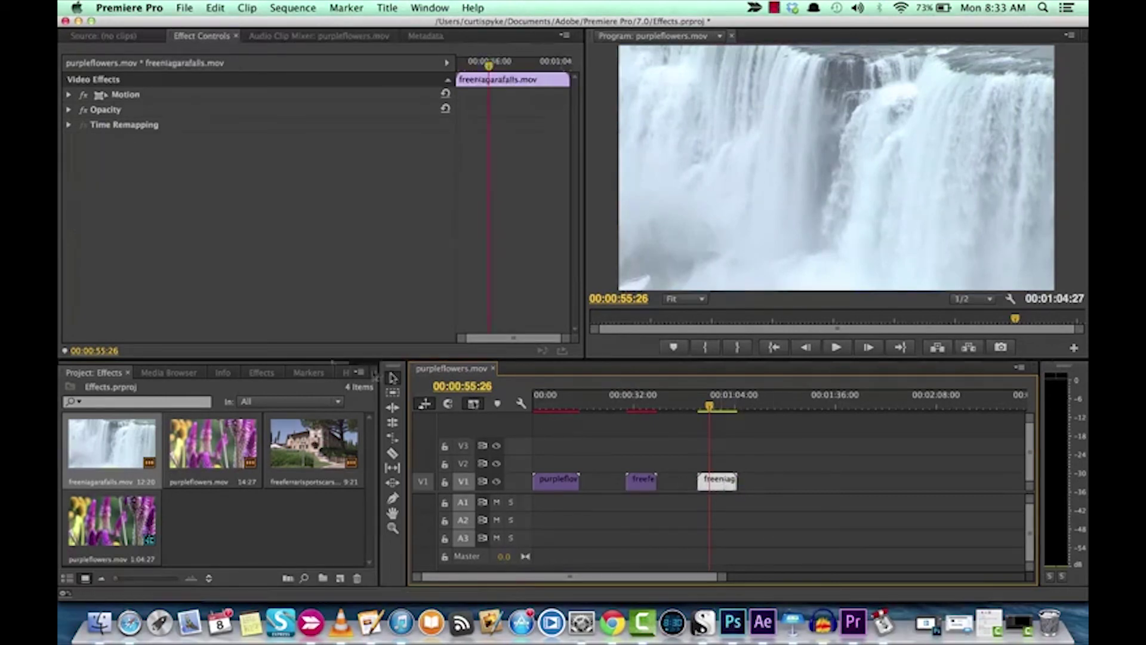
click(262, 375)
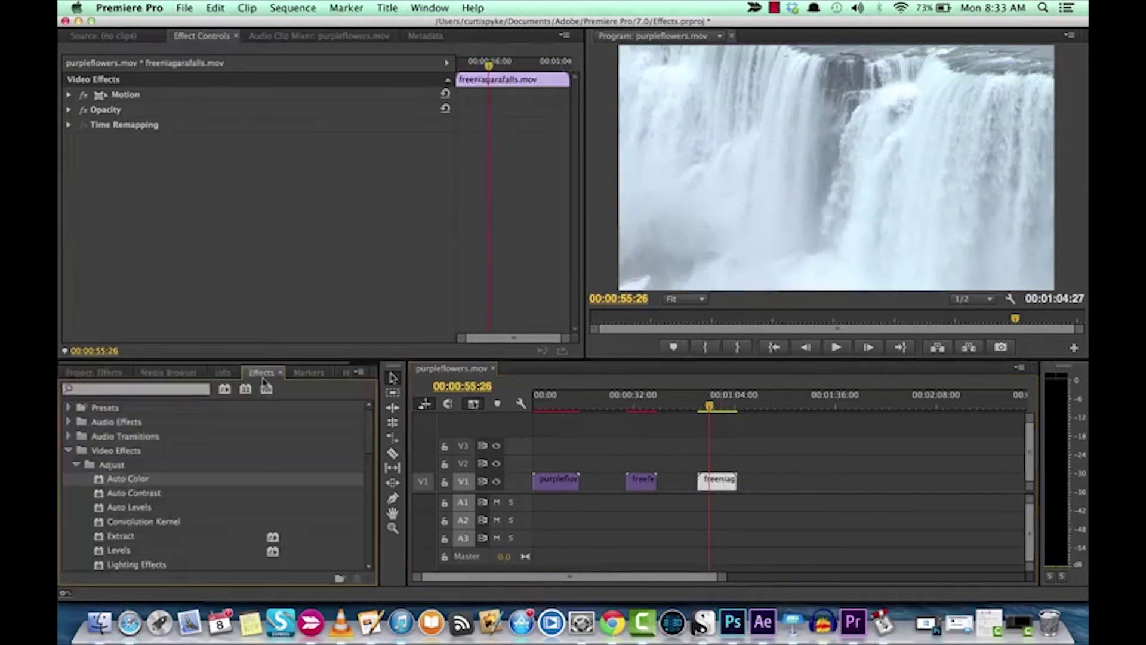
double_click(115, 483)
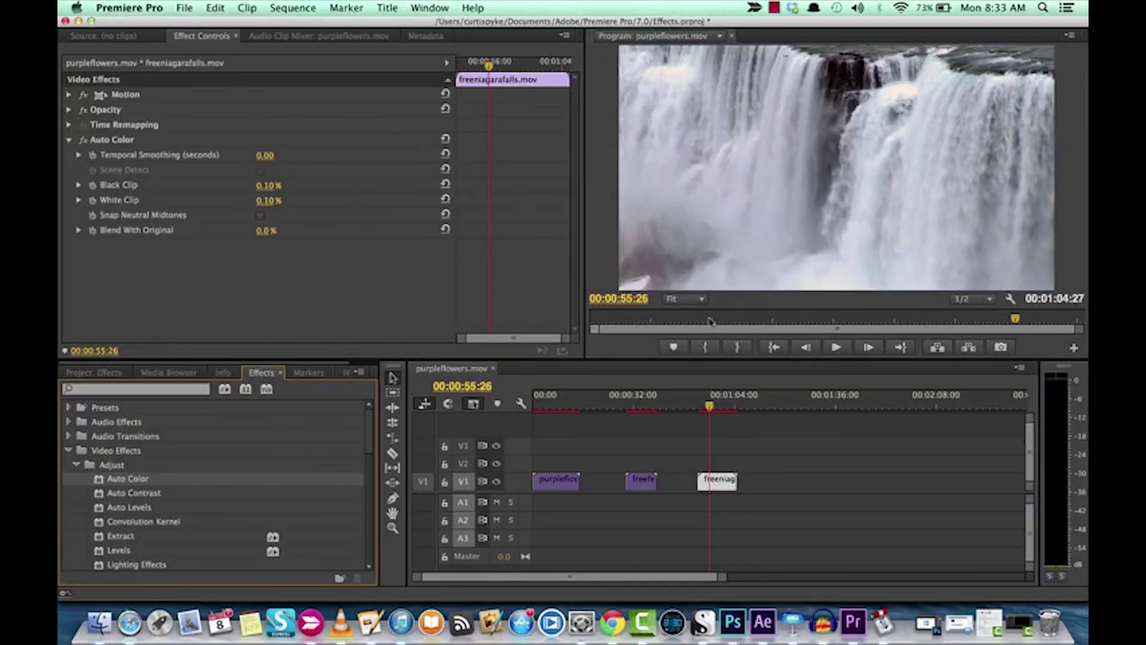
click(84, 140)
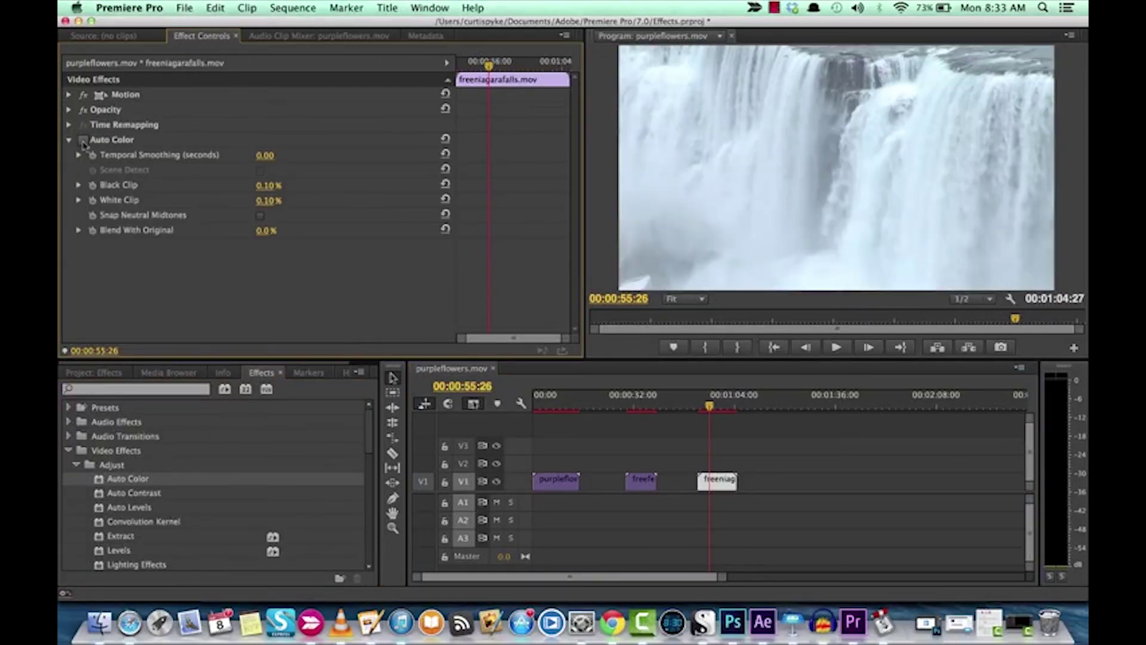
click(714, 410)
drag(714, 410, 721, 412)
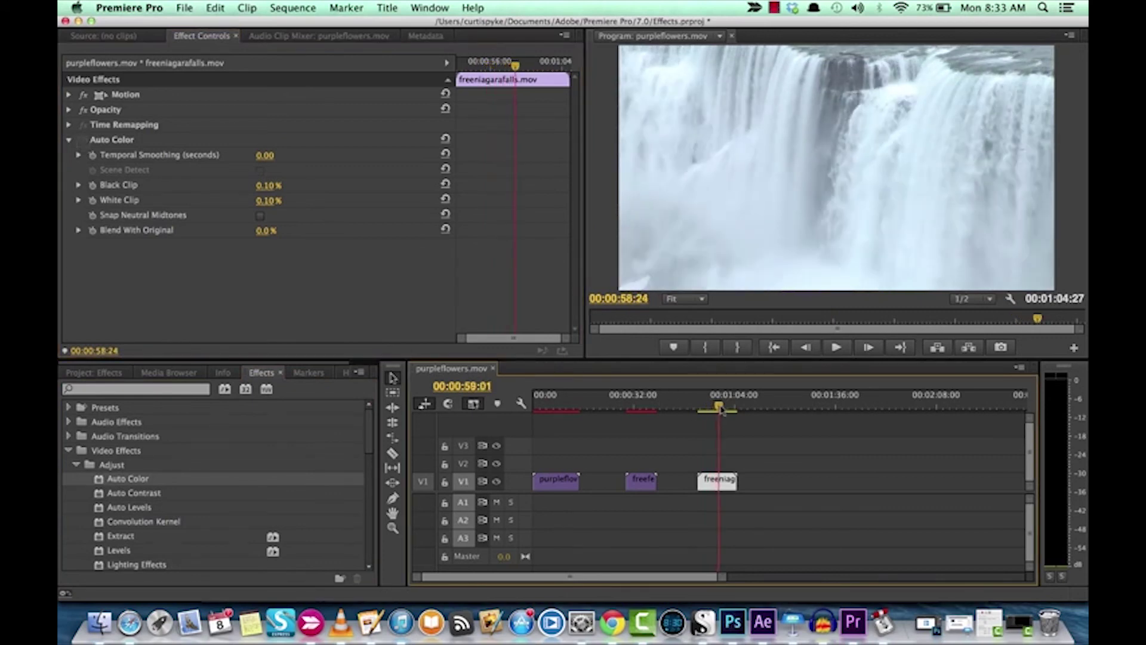
drag(723, 411, 724, 410)
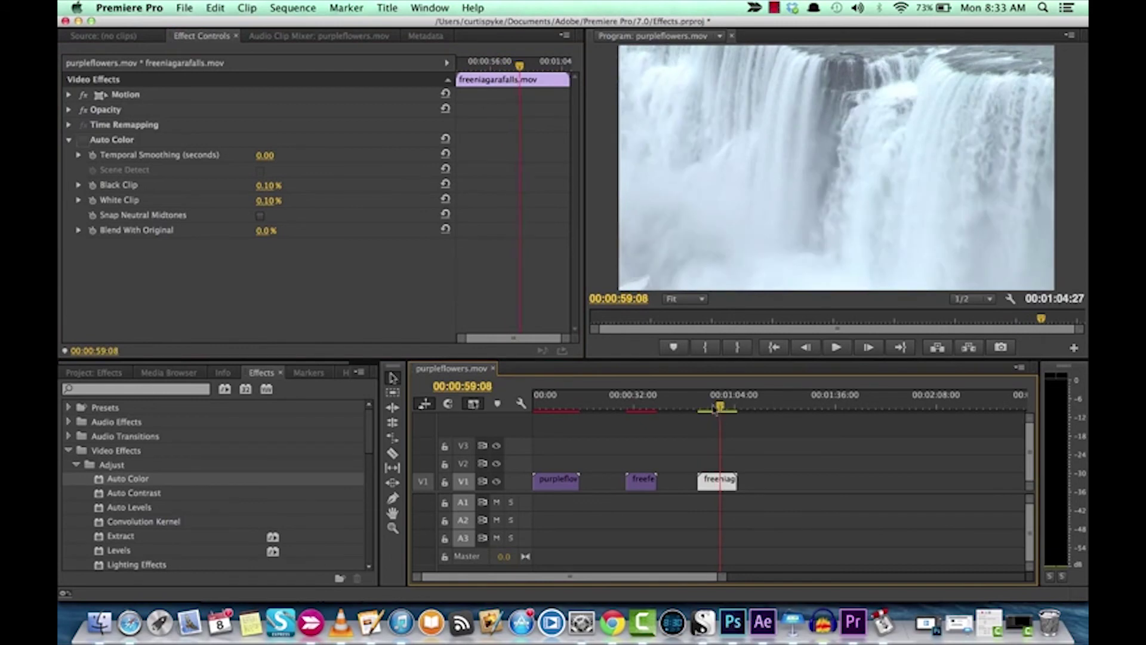
Step: Re-enable Auto Color on freeniagarafalls.mov to restore the waterfall's added contrast
click(85, 142)
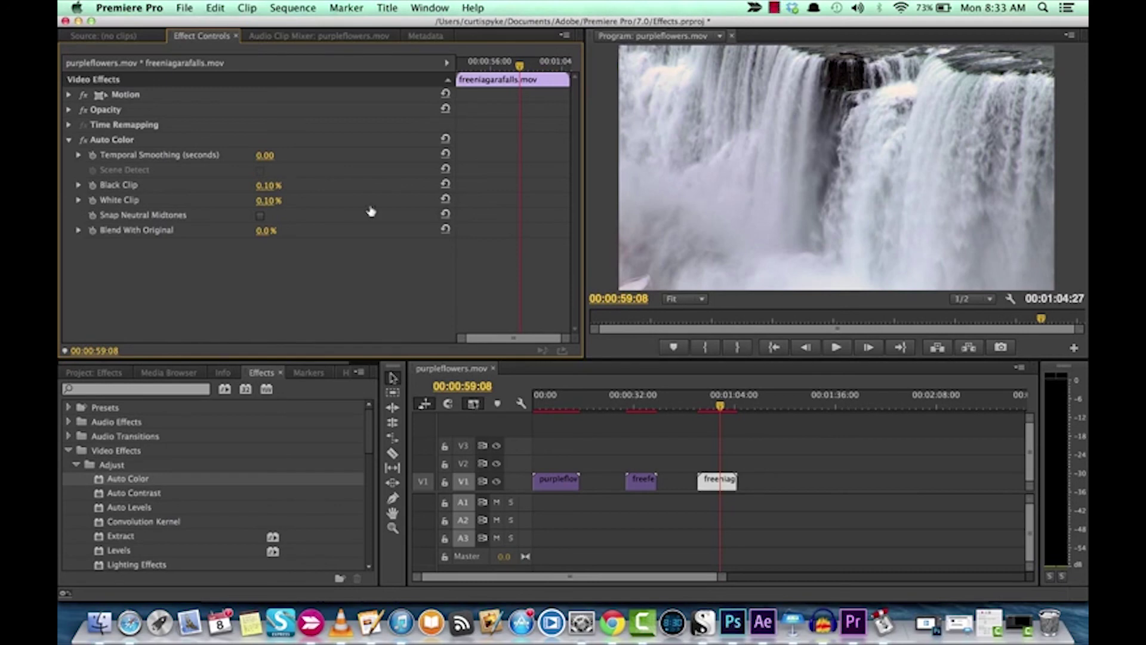
click(774, 7)
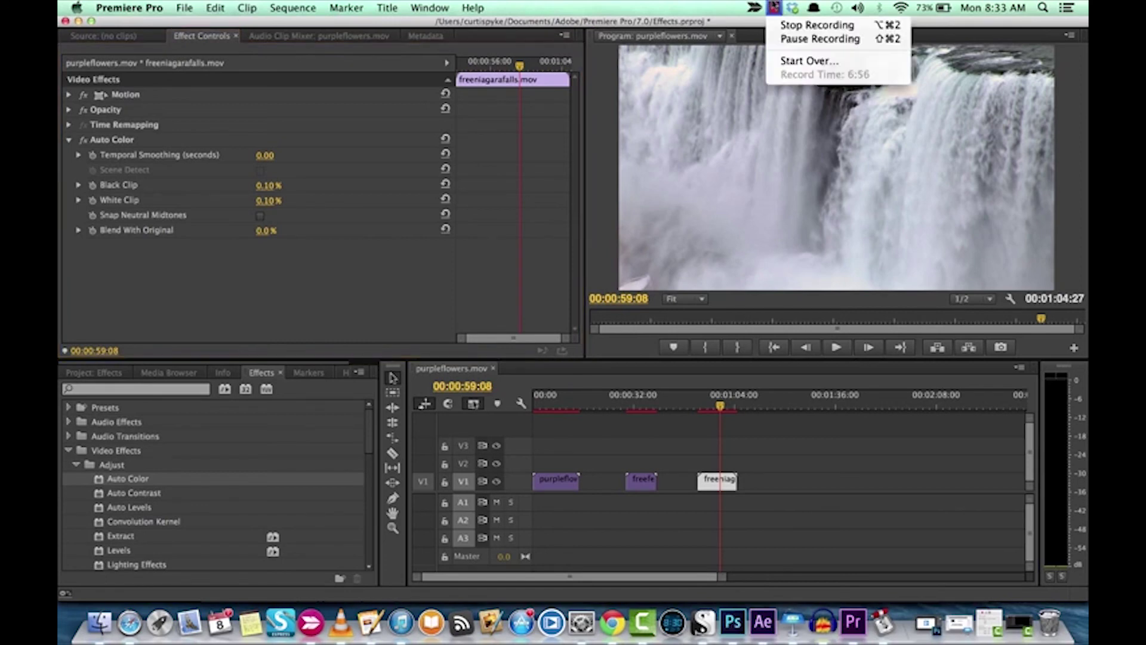